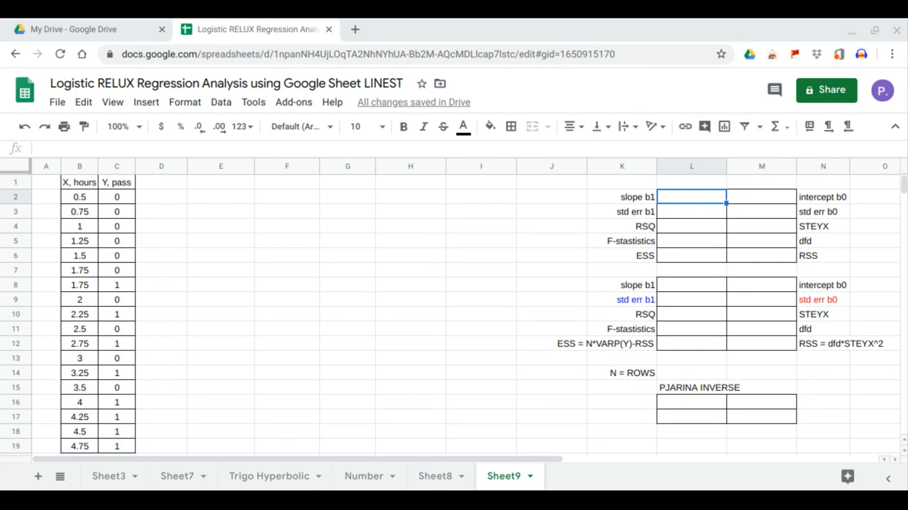
- Insert a scatter chart of the X, hours and Y, pass data in B1:C19
drag(80, 182, 120, 448)
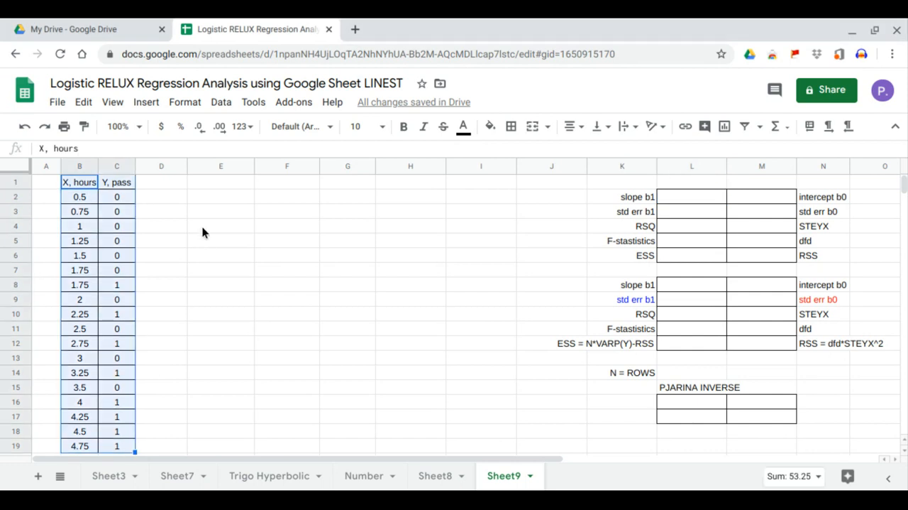
click(146, 103)
click(202, 300)
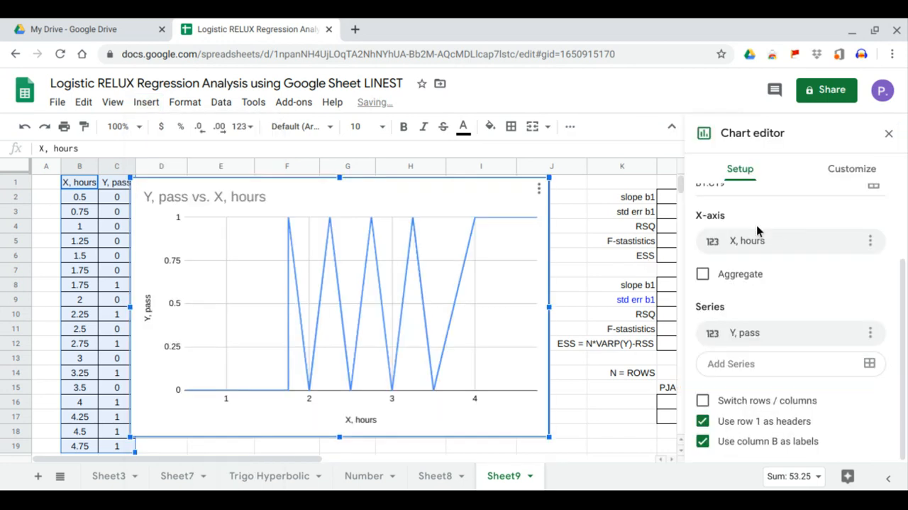
scroll(809, 250, up, 1)
scroll(810, 246, up, 1)
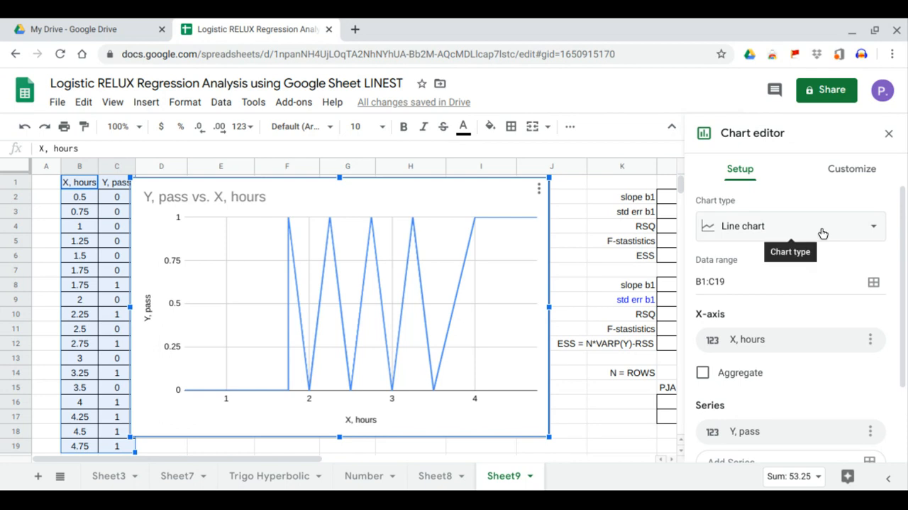
click(821, 231)
click(831, 303)
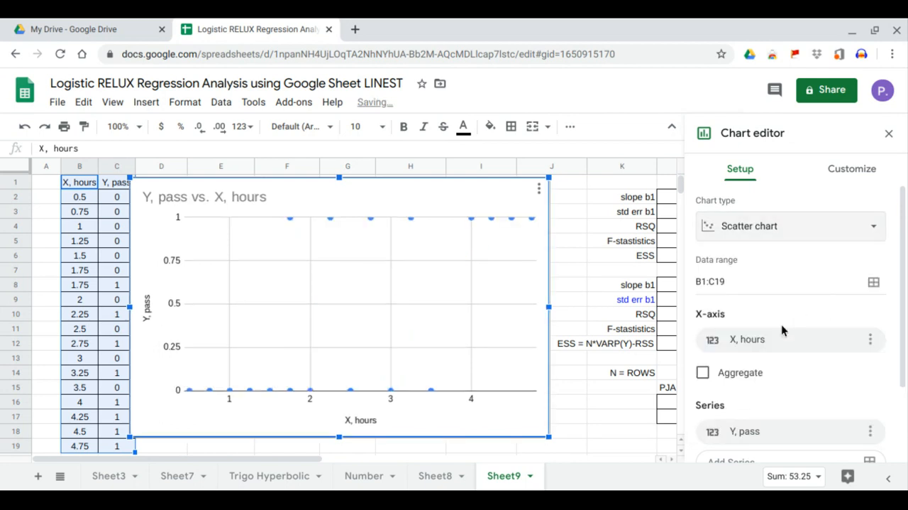
- Add a trendline to the scatter chart's Y, pass series
scroll(780, 367, down, 1)
scroll(780, 367, down, 2)
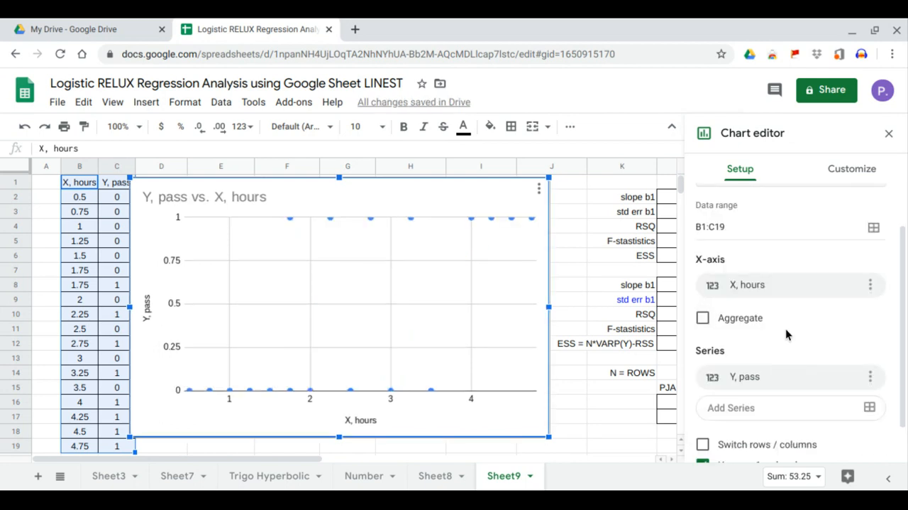
click(860, 171)
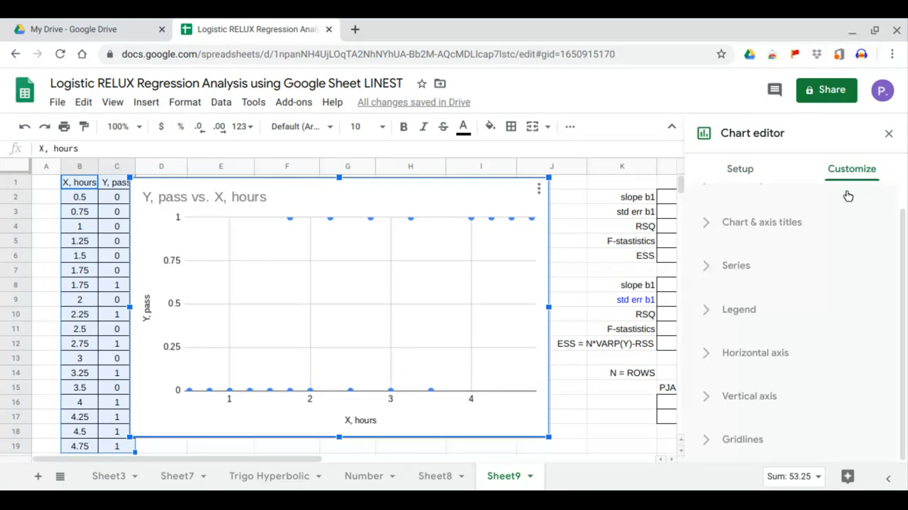
click(776, 279)
scroll(787, 341, down, 3)
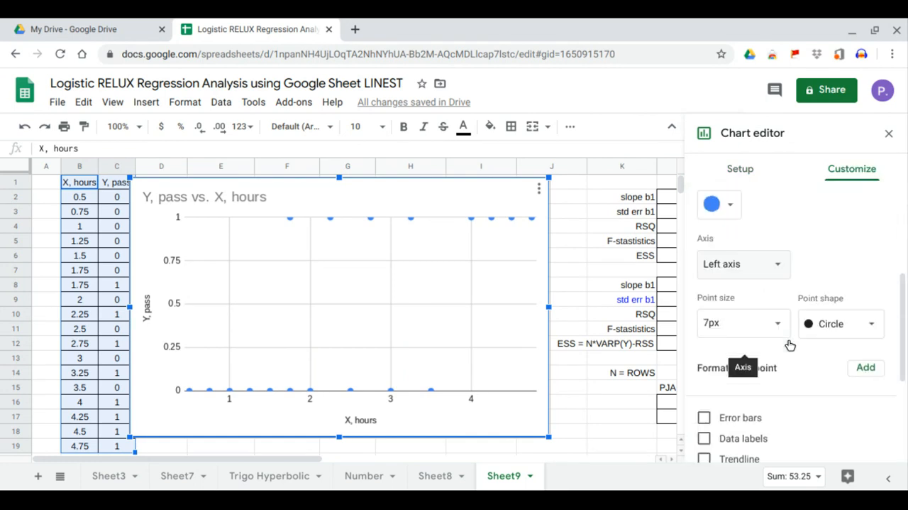
click(704, 416)
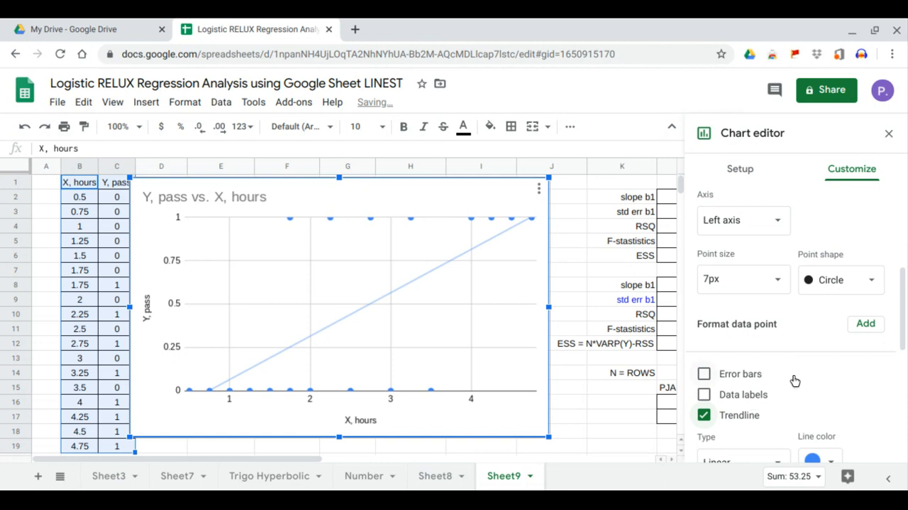
- Label the linear trendline with its equation, show R², and close the chart editor
scroll(791, 377, down, 2)
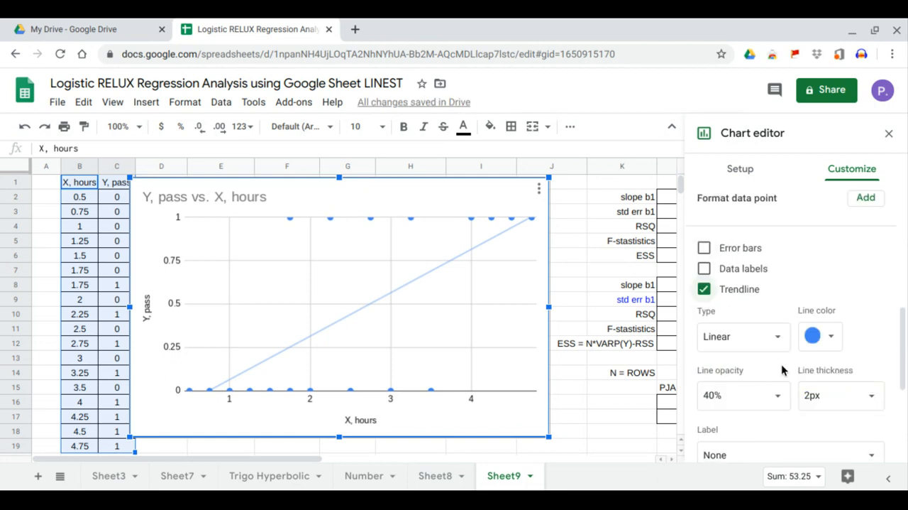
scroll(781, 379, down, 2)
click(786, 411)
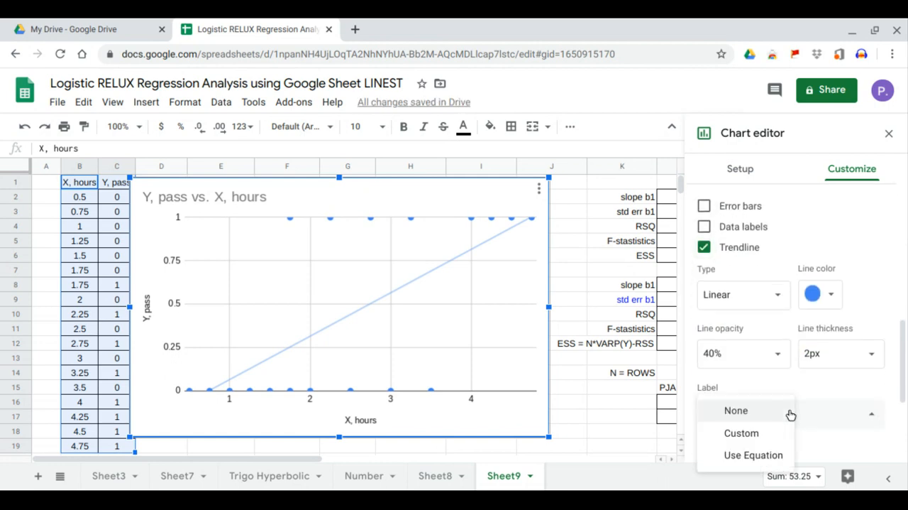
click(773, 455)
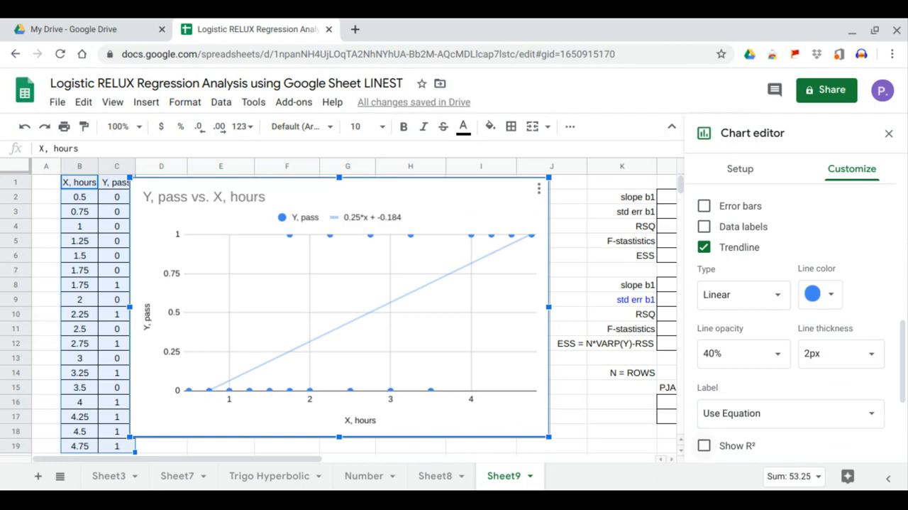
click(706, 445)
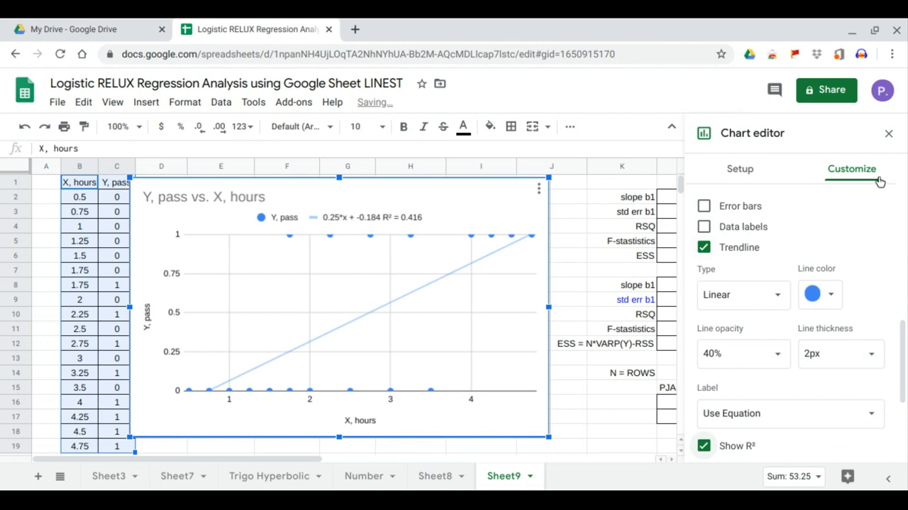
click(888, 133)
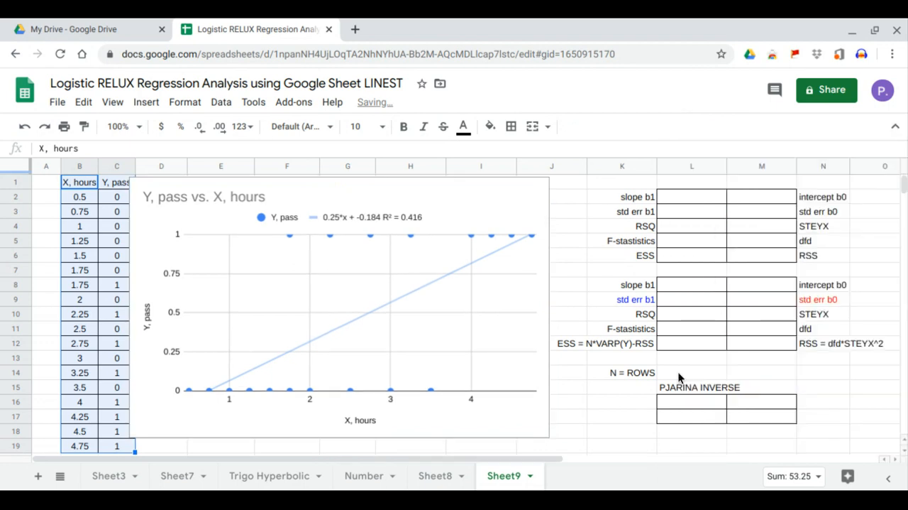
- Move and resize the chart to clear column C and fit between the data and the regression tables
click(545, 431)
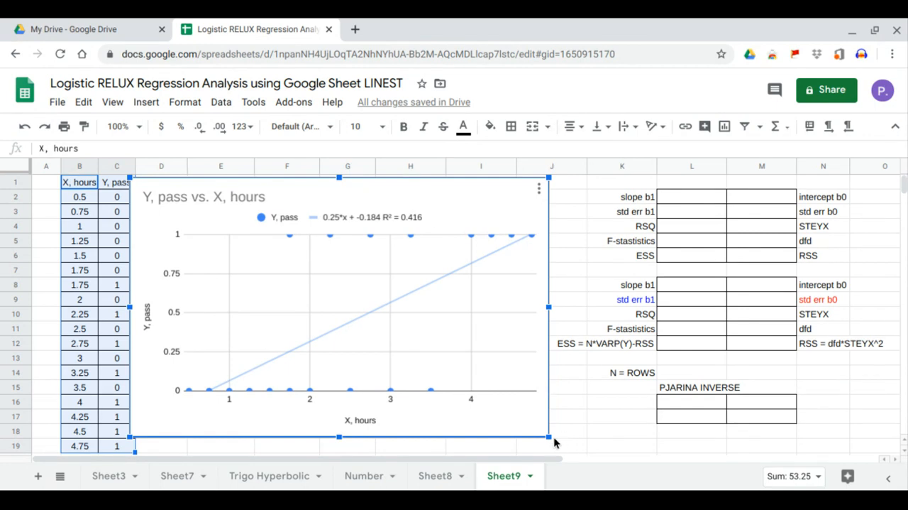
drag(552, 435, 530, 425)
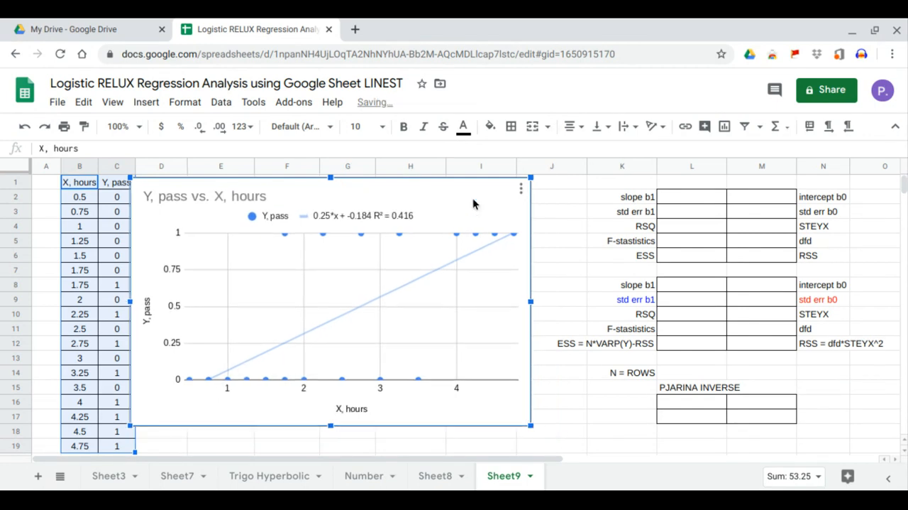
drag(487, 189, 499, 192)
drag(542, 428, 553, 435)
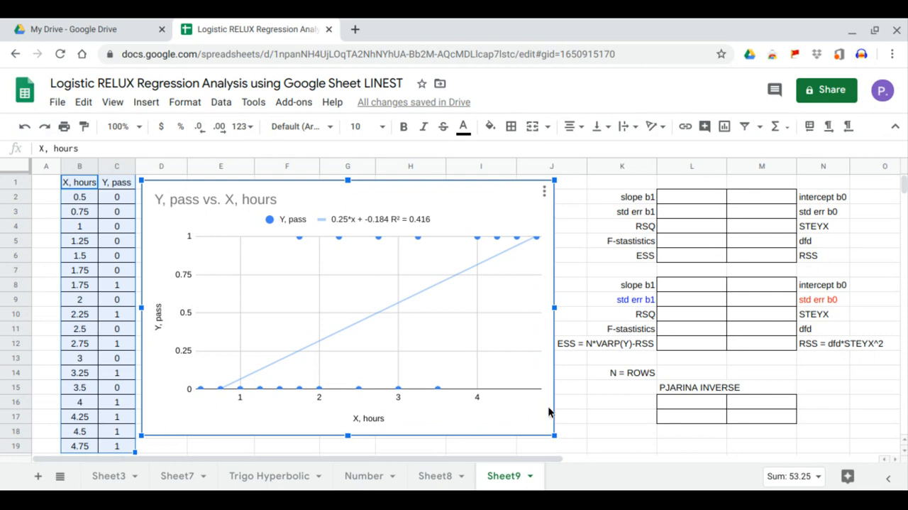
- Enter =linest(C2:C19,B2:B19,1,1) in L2 to fill the upper regression table, and check its slope and RSQ cells
click(678, 204)
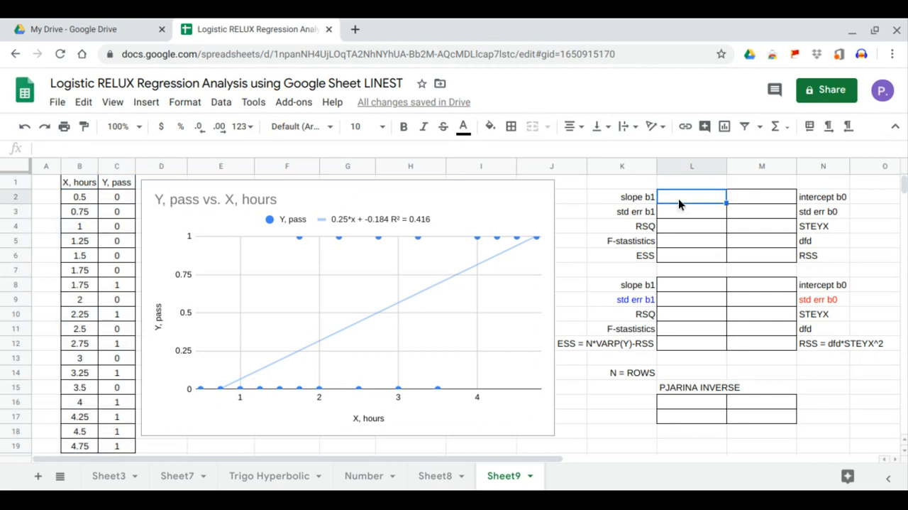
text(=linest)
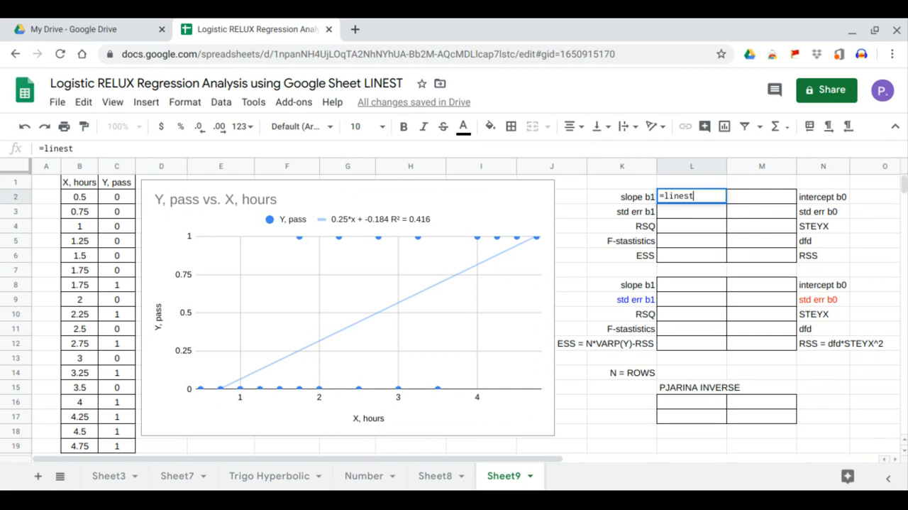
text(()
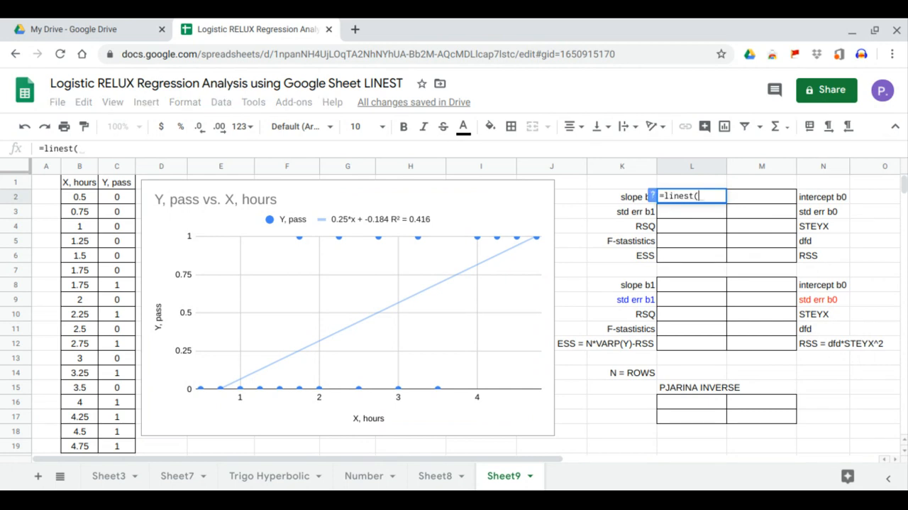
click(124, 204)
drag(124, 204, 102, 435)
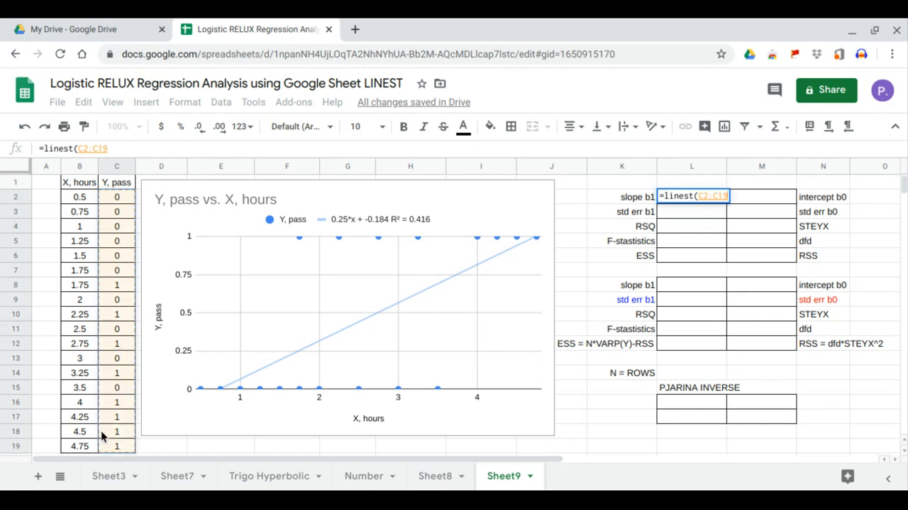
text(,)
drag(92, 206, 87, 445)
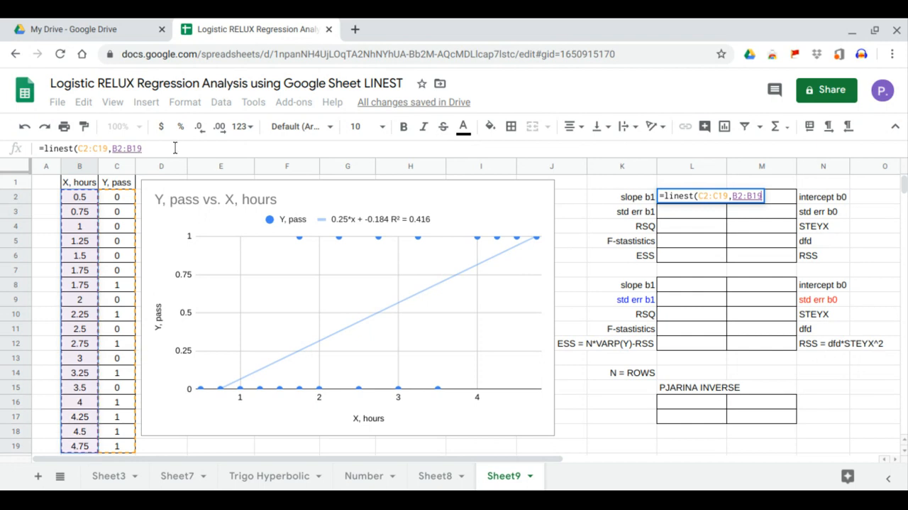
click(175, 148)
text(,1)
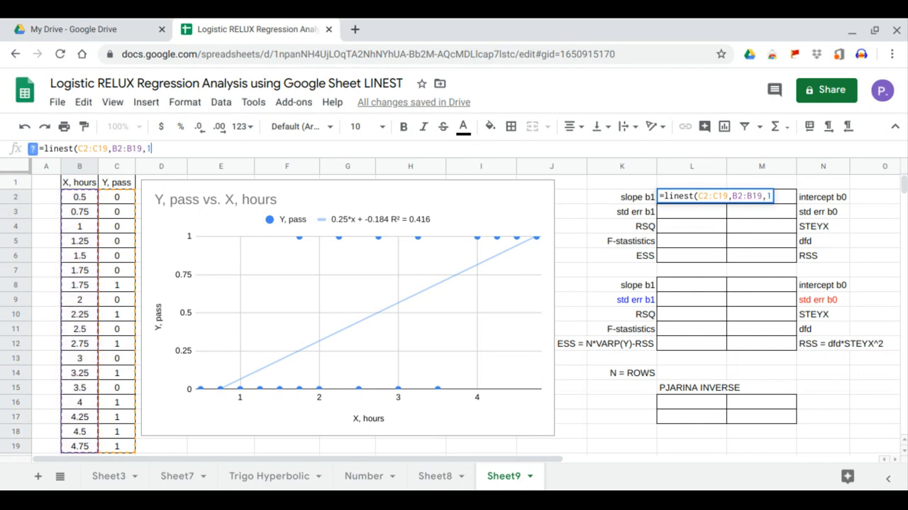
text(,1))
key(Return)
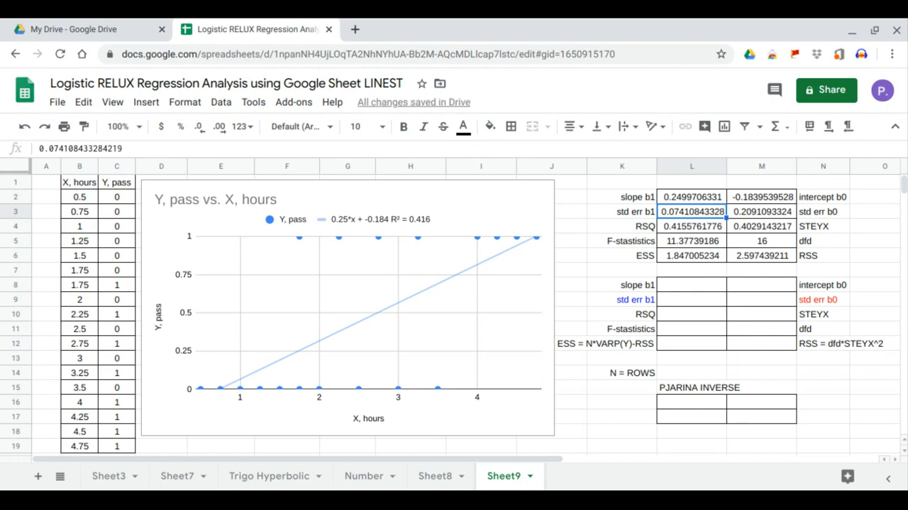
click(674, 200)
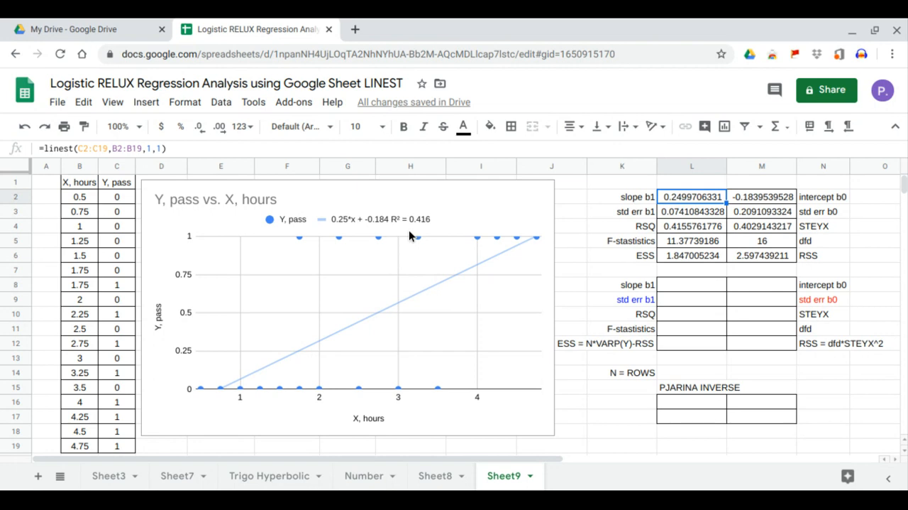
click(691, 226)
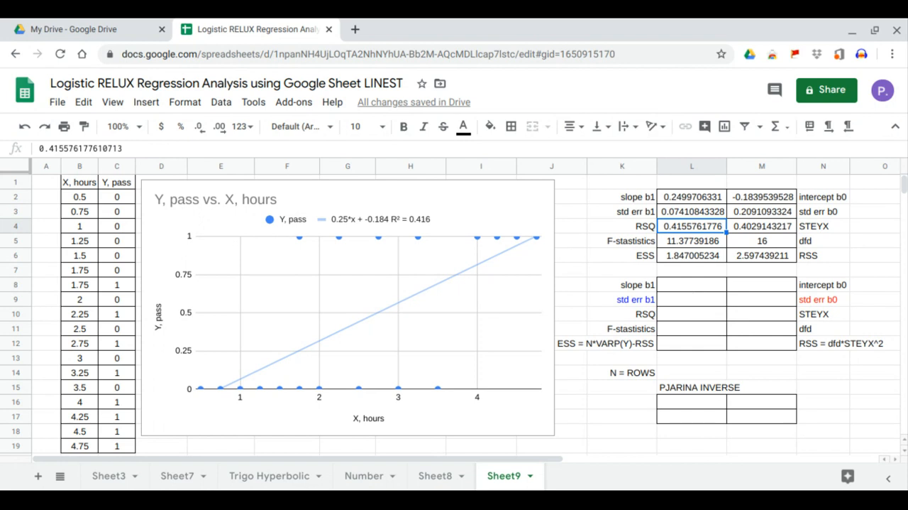
- Calculate slope b1 in L8 with =SLOPE(C2:C19,B2:B19) and compare it with the LINEST slope in L2
click(691, 286)
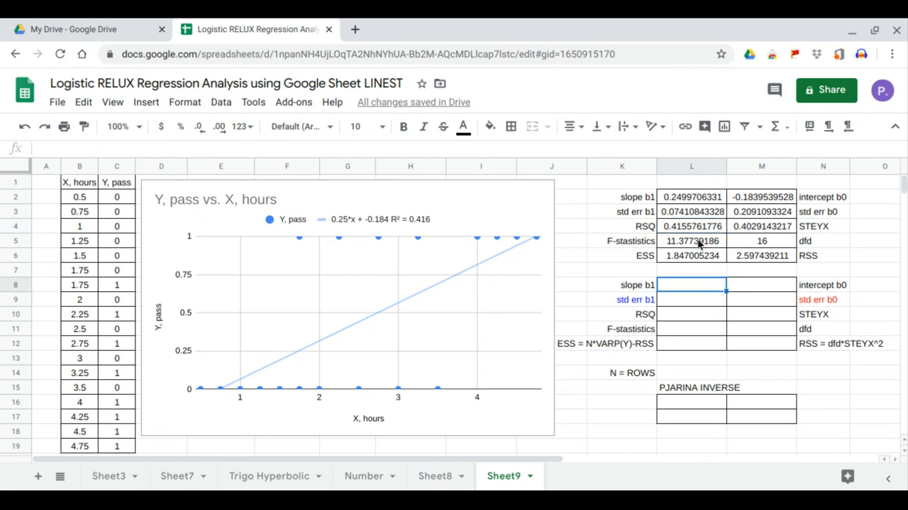
text(=slop)
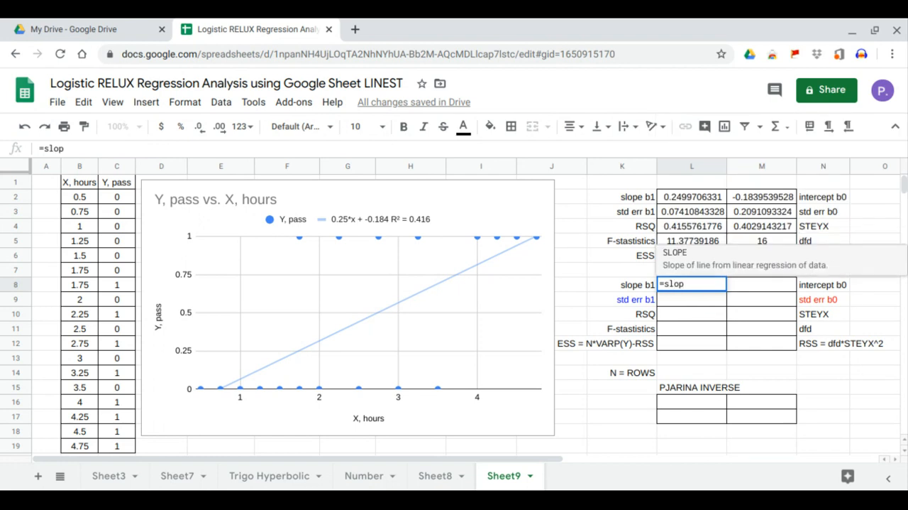
key(Tab)
drag(125, 197, 107, 439)
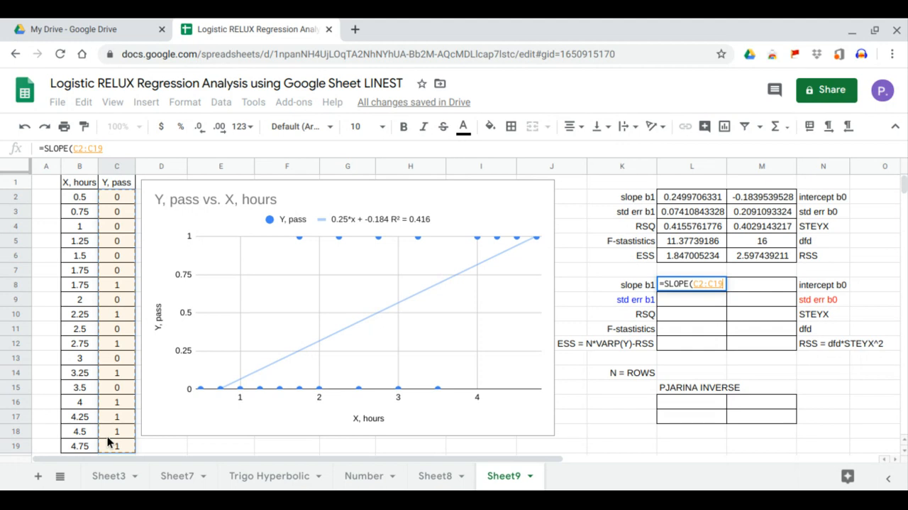
text(,)
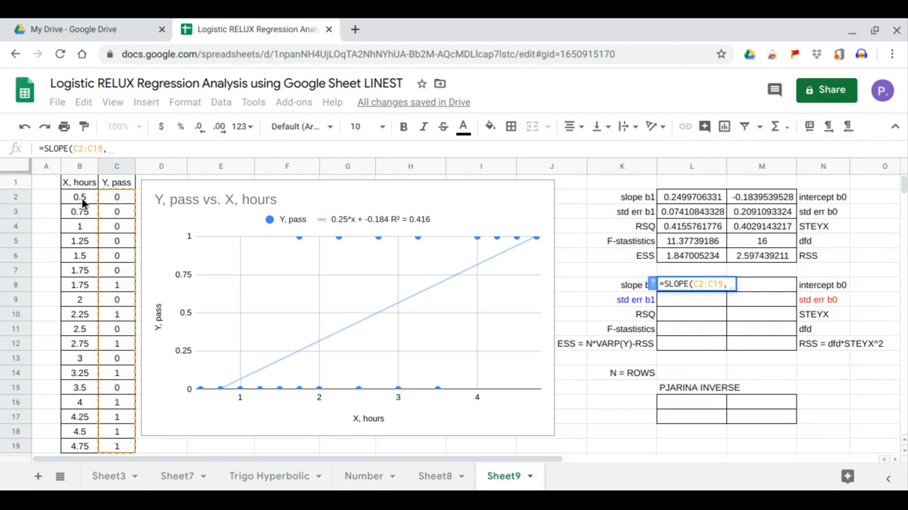
drag(82, 196, 84, 450)
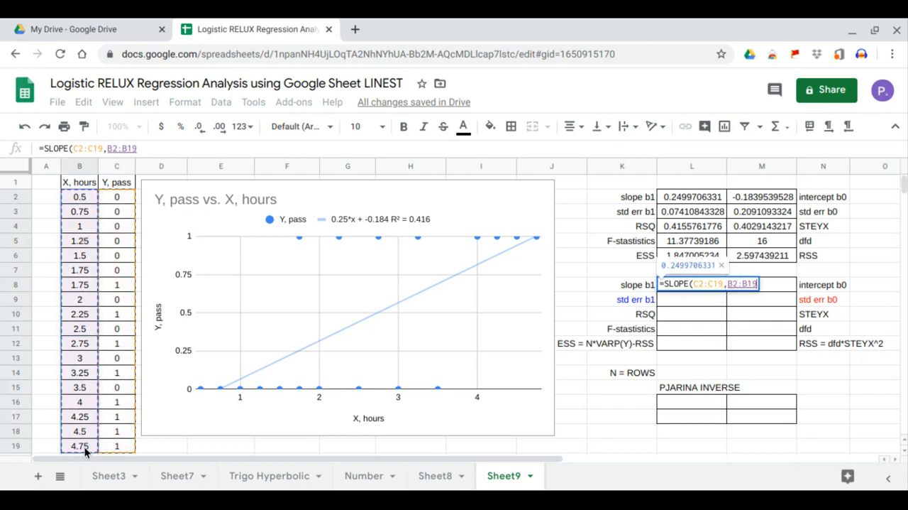
key(Return)
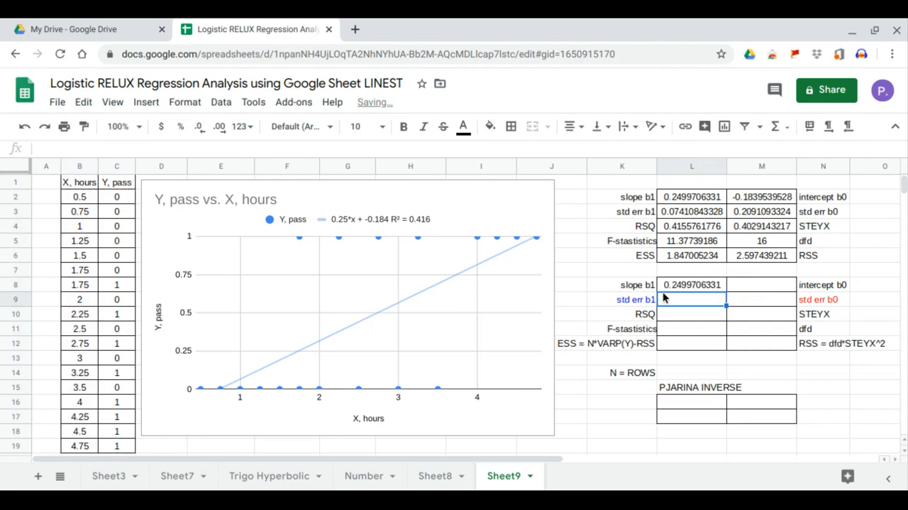
click(670, 288)
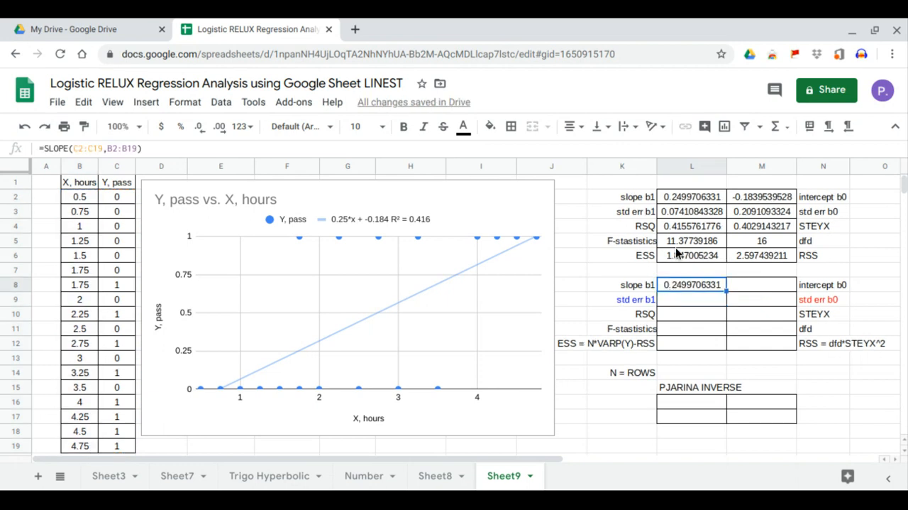
click(693, 201)
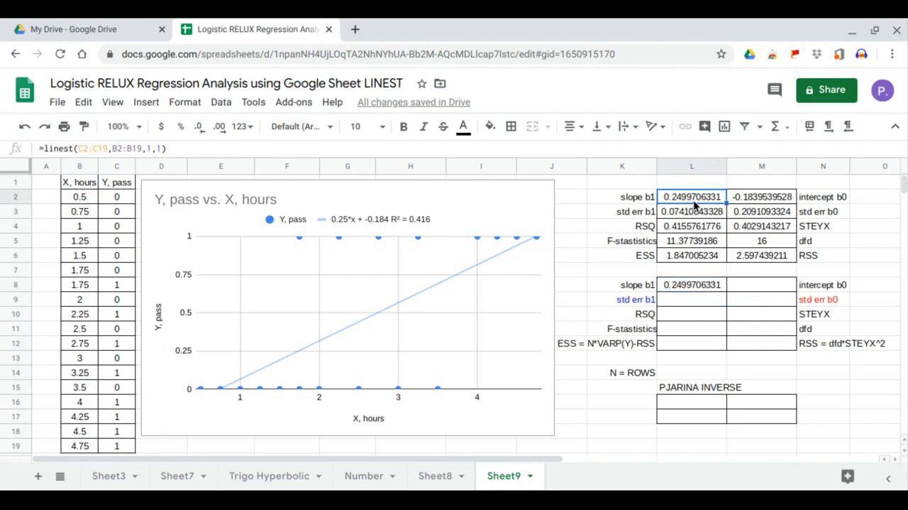
- Calculate intercept b0 in M8 with =INTERCEPT(C2:C19,B2:B19) and compare it with the LINEST intercept in M2
click(738, 286)
text(=)
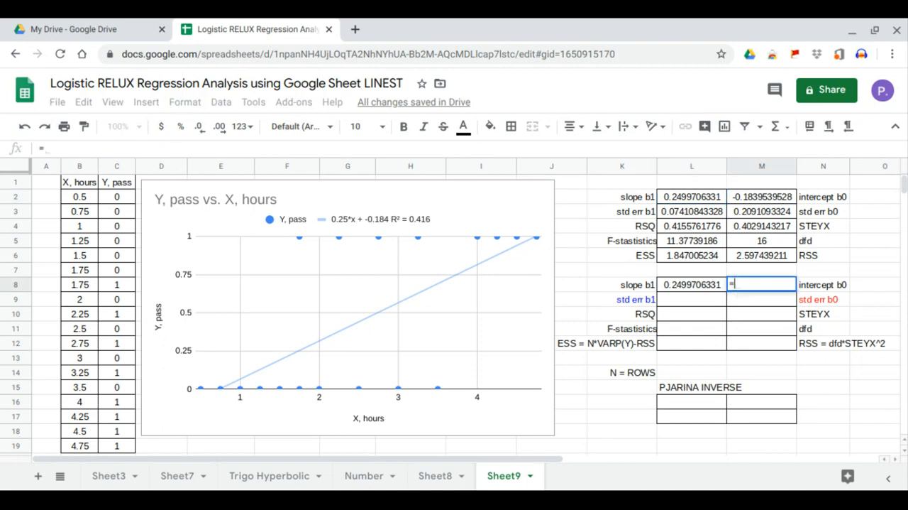
text(inter)
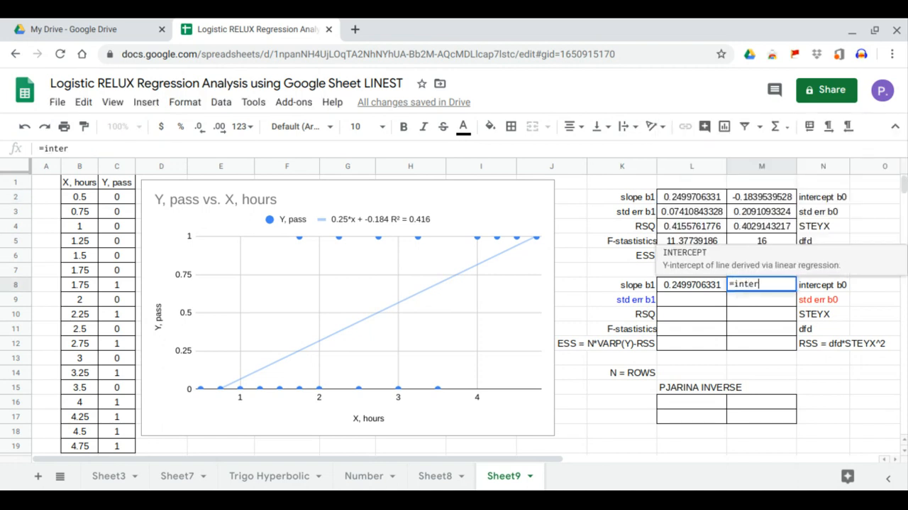
click(704, 262)
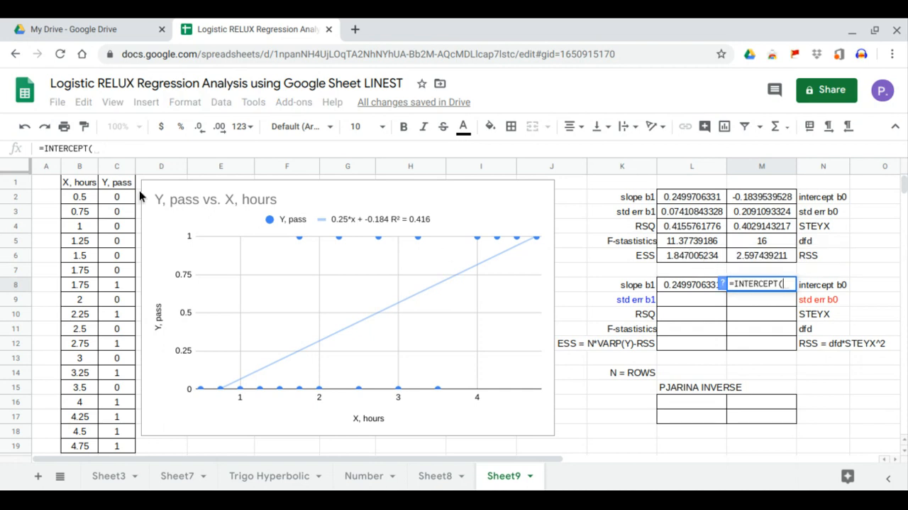
drag(121, 197, 124, 443)
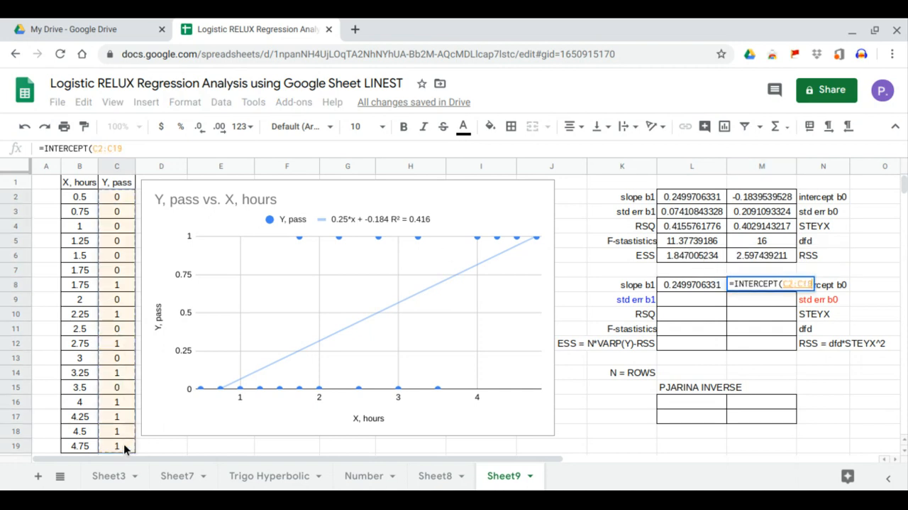
text(,)
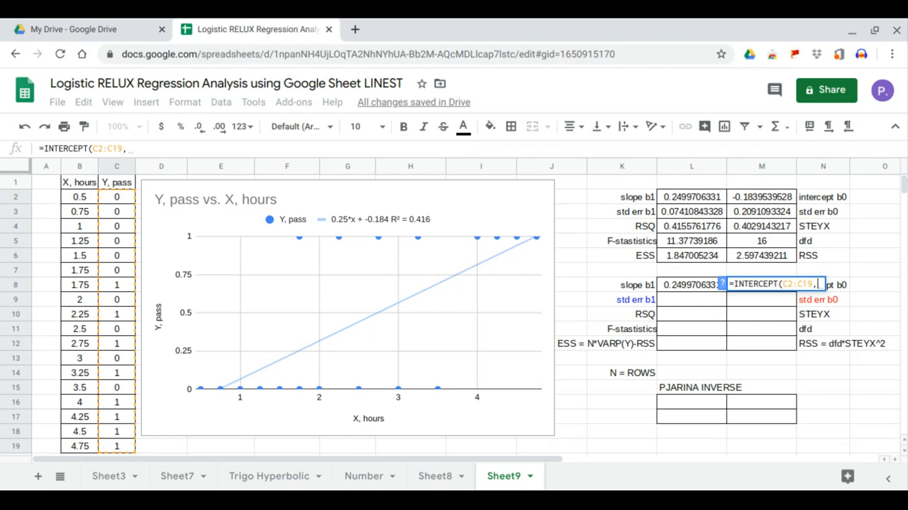
drag(78, 197, 76, 445)
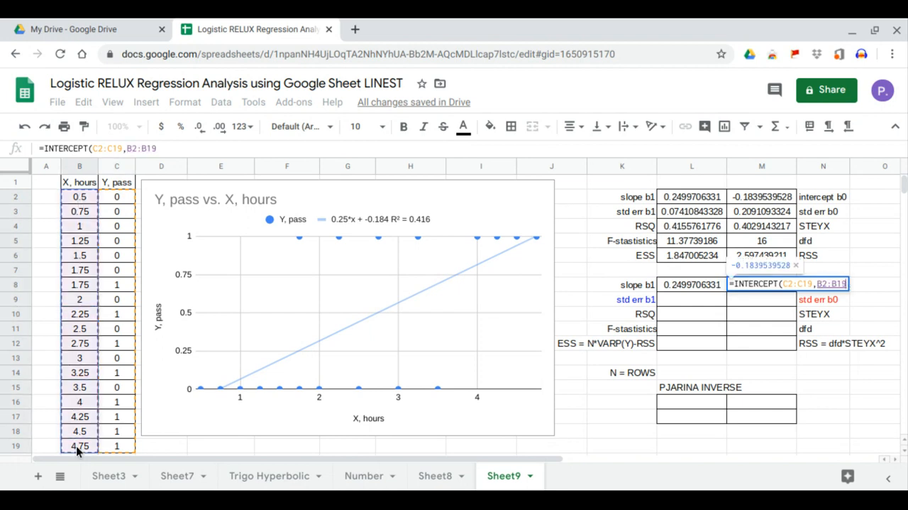
key(Return)
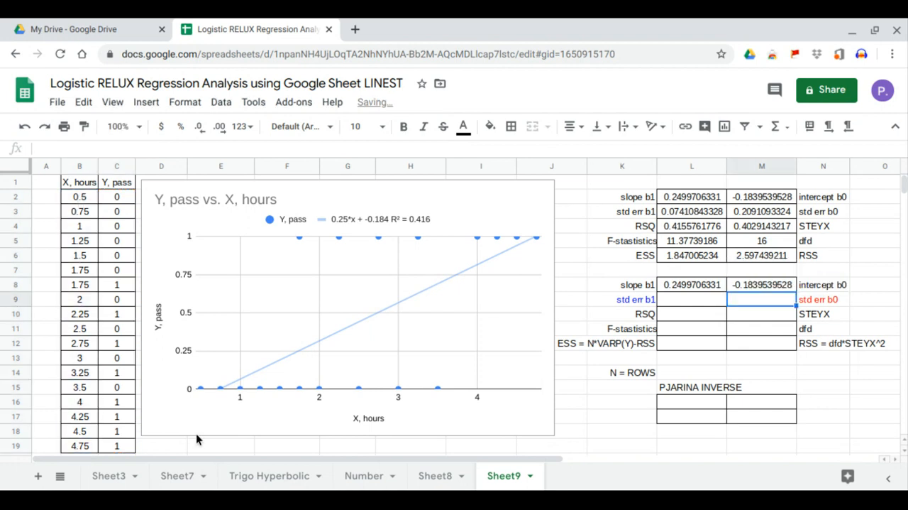
click(751, 290)
click(775, 198)
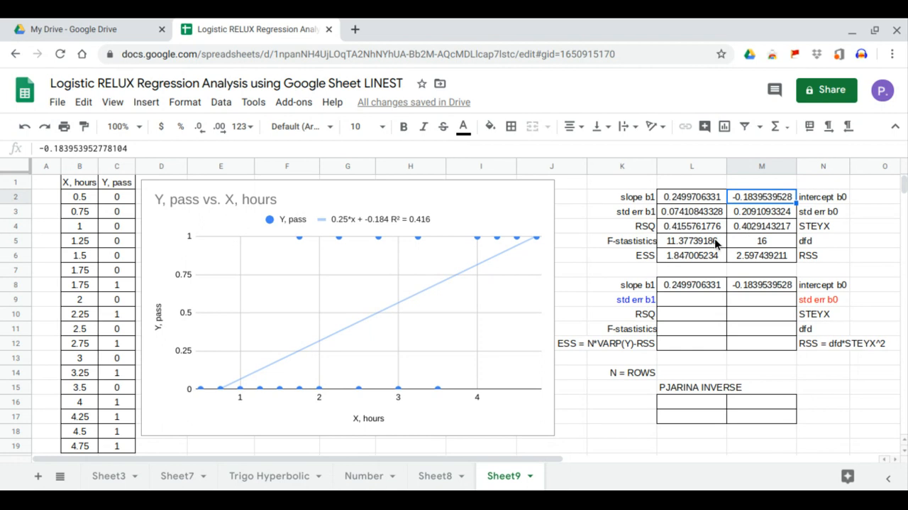
- Calculate RSQ in L10 with =RSQ(C2:C19,B2:B19) and compare it with the LINEST value in L4
click(696, 315)
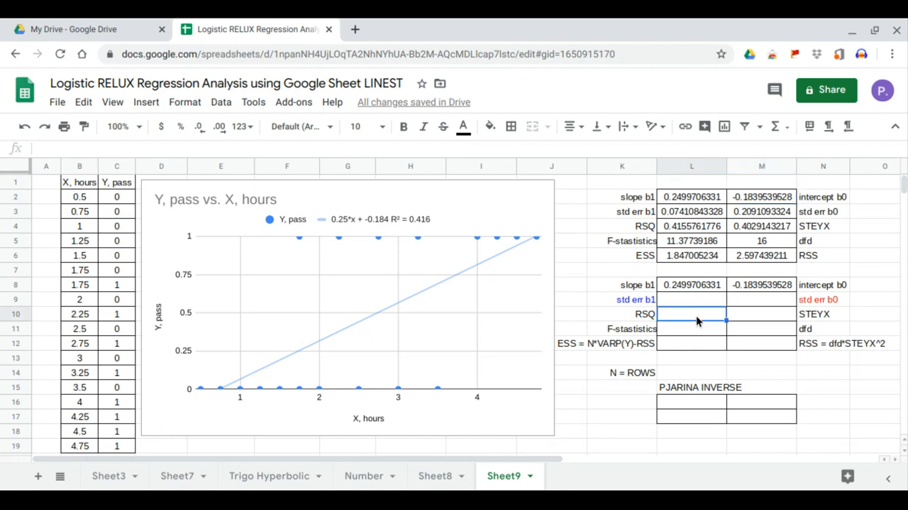
text(=rsq)
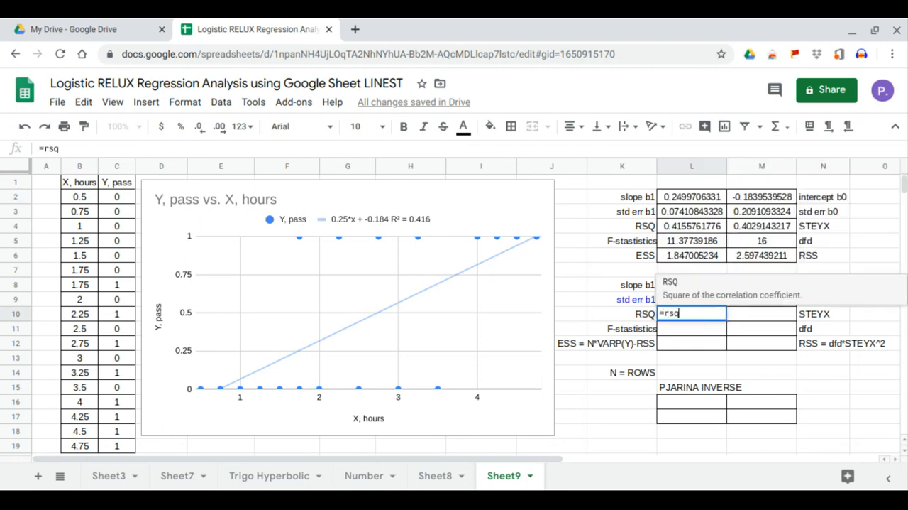
key(Tab)
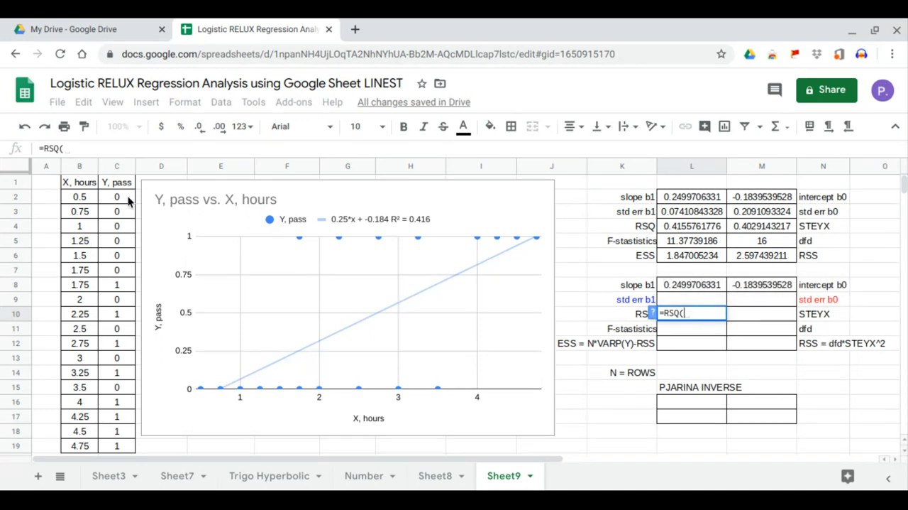
drag(119, 197, 114, 444)
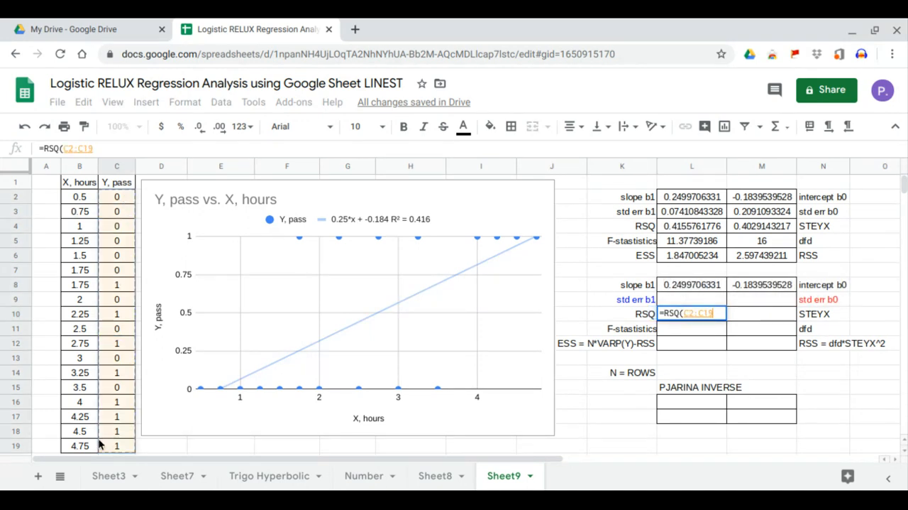
text(,)
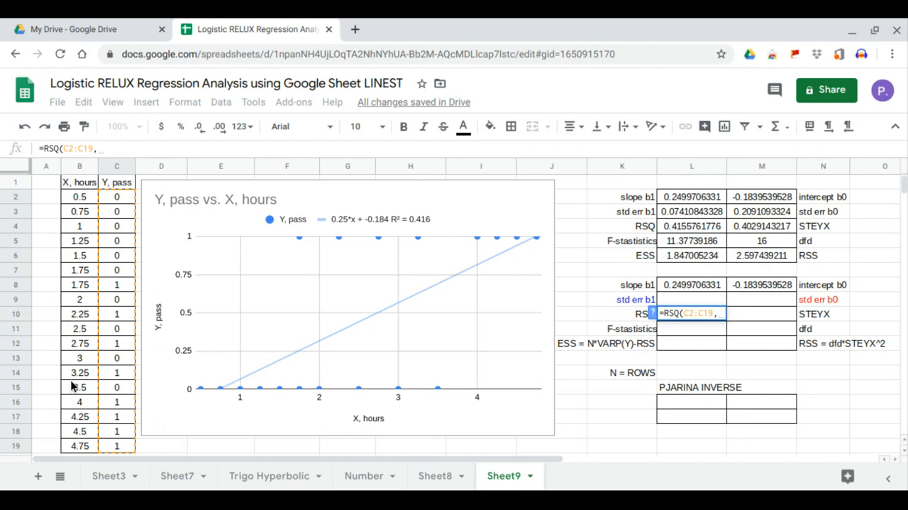
click(83, 199)
drag(83, 238, 81, 445)
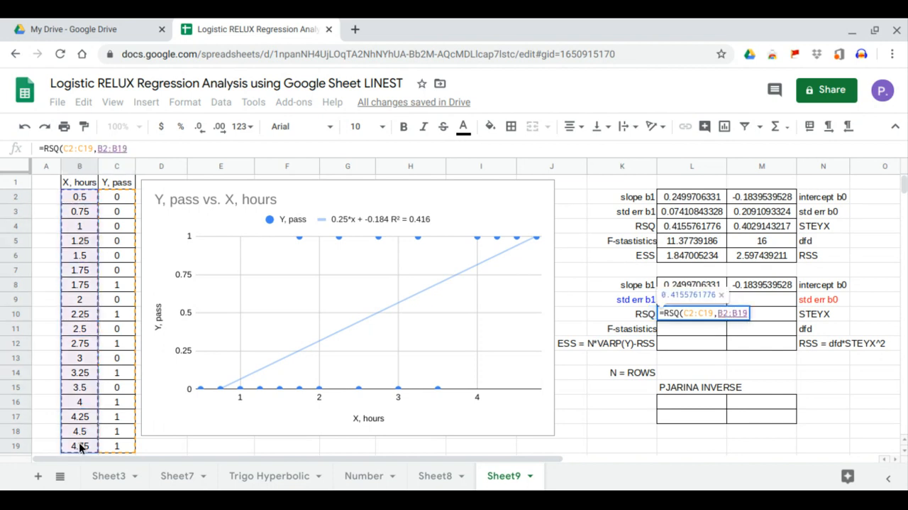
key(Return)
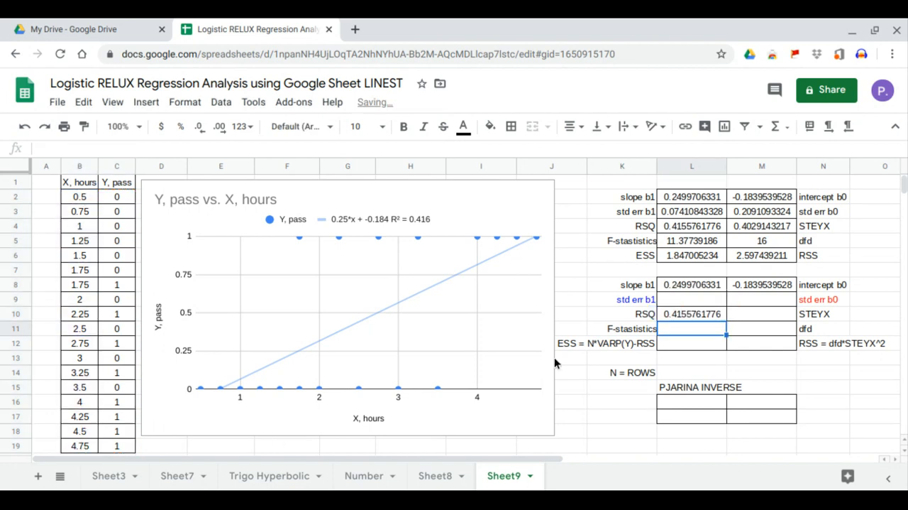
click(703, 313)
click(708, 229)
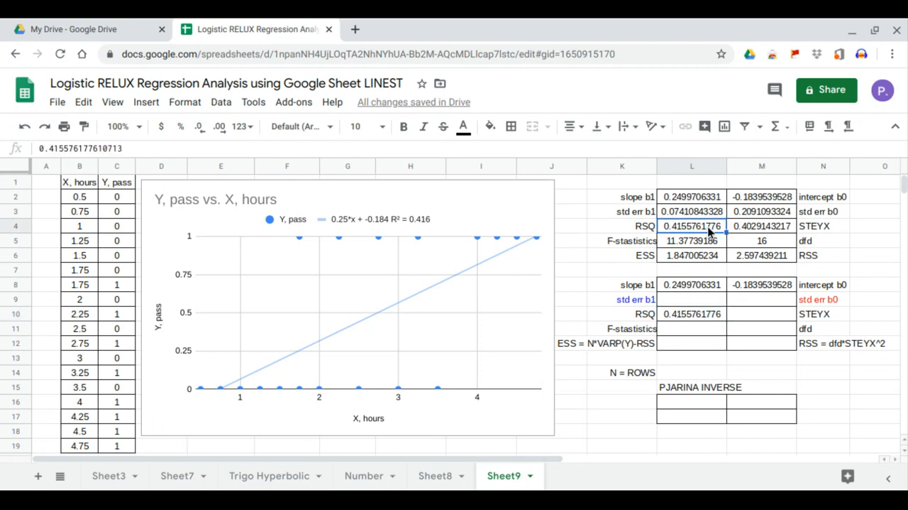
- Calculate the standard error in M10 with =STEYX(C2:C19,B2:B19) and compare it with the LINEST value in M4
click(746, 316)
text(=ste)
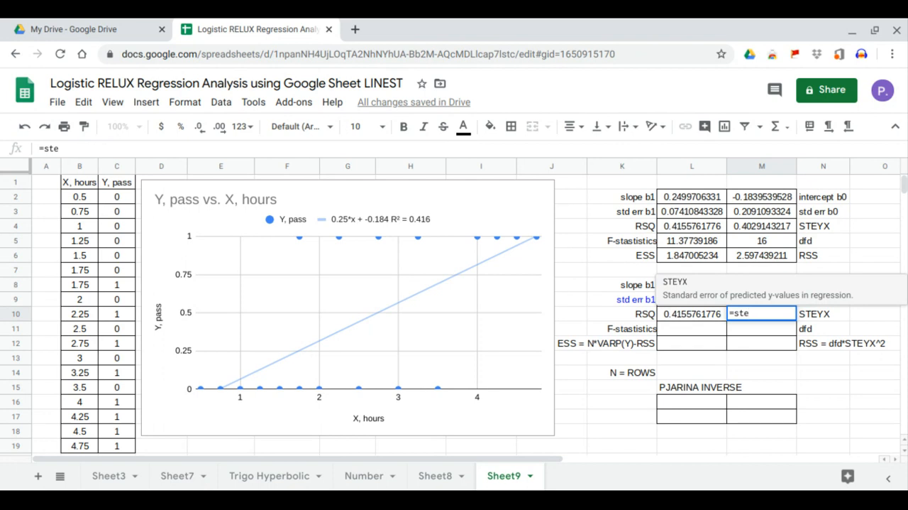
key(Tab)
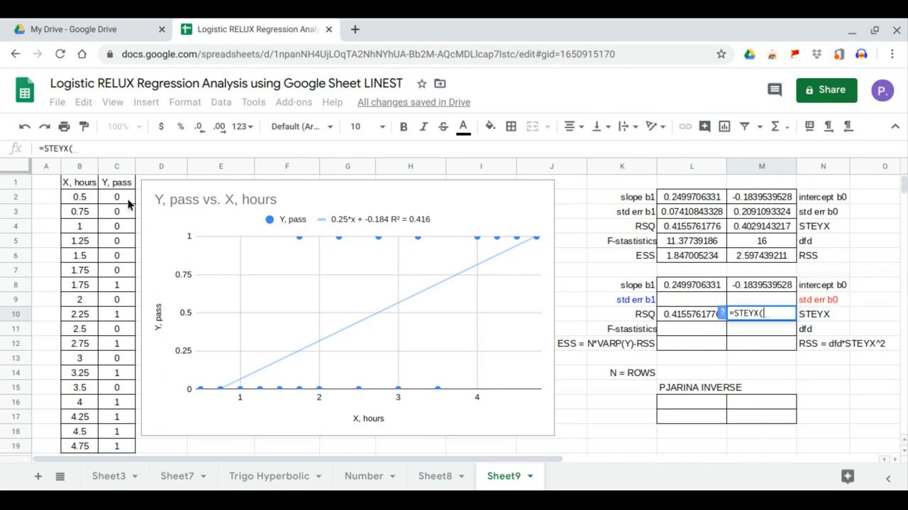
drag(128, 199, 108, 443)
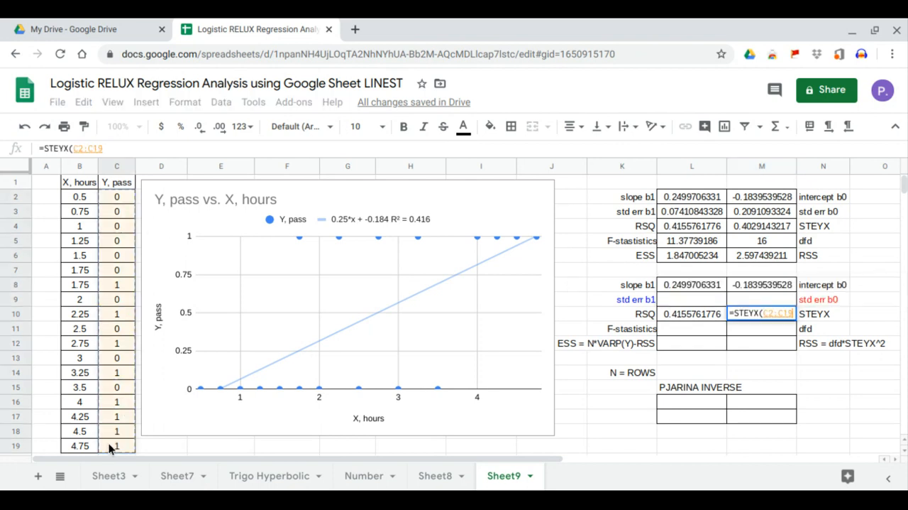
text(,)
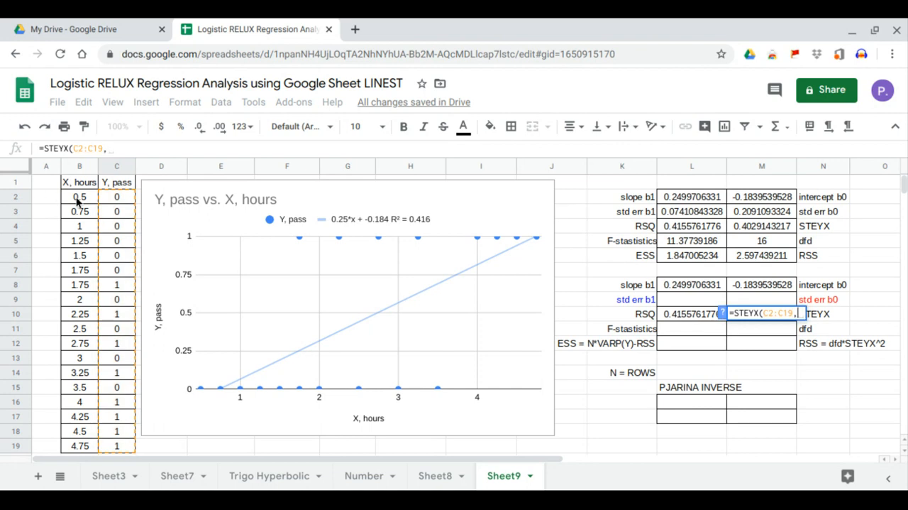
drag(77, 199, 82, 448)
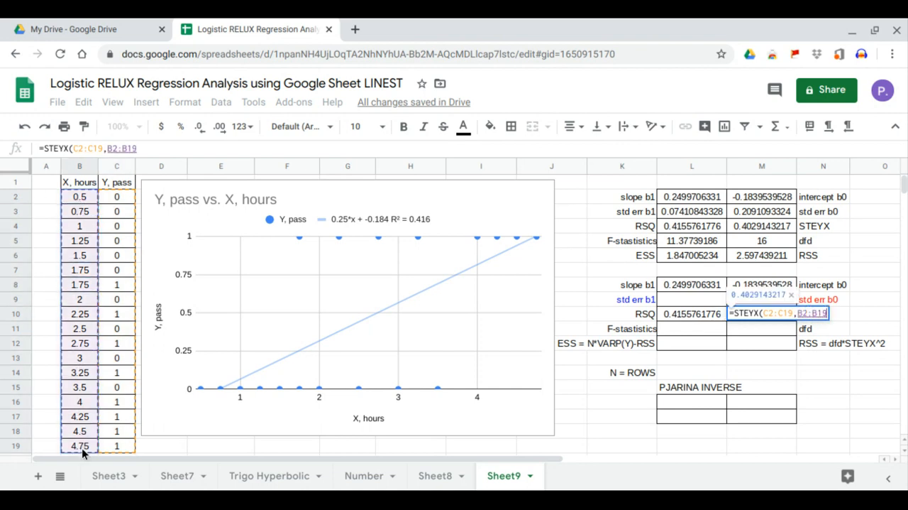
key(Return)
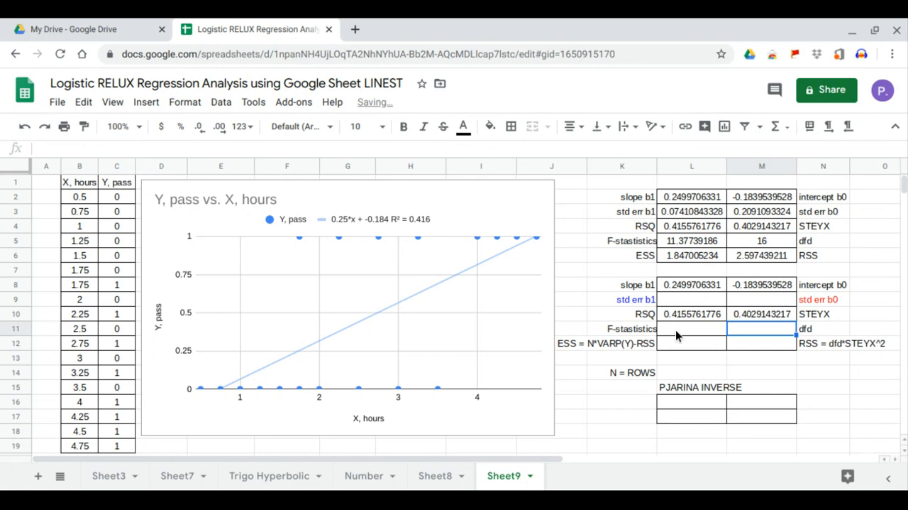
click(740, 318)
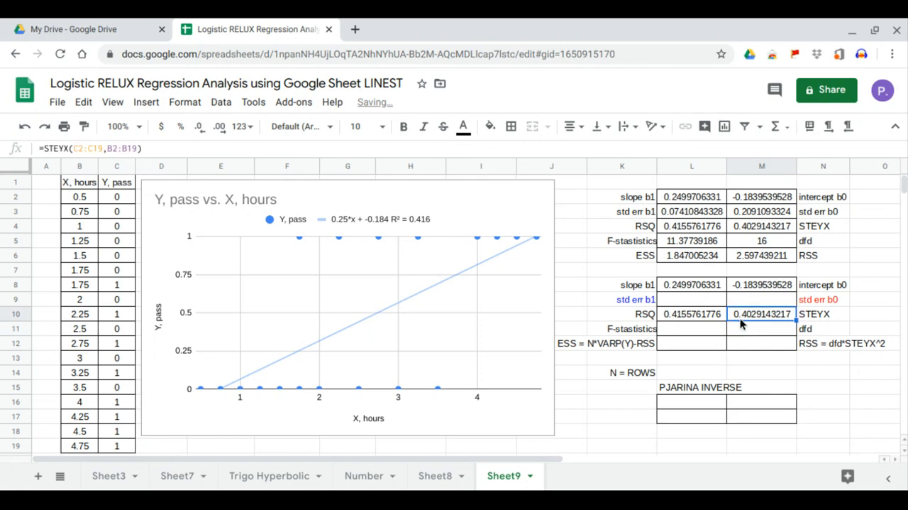
click(765, 225)
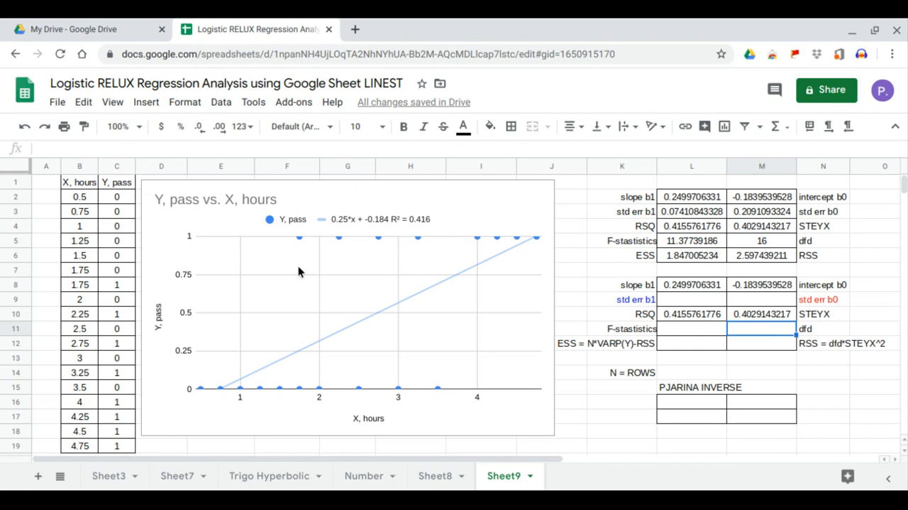
- Calculate N in L14 with the ROWS function over the hours and pass data in rows 2 to 19
text(=)
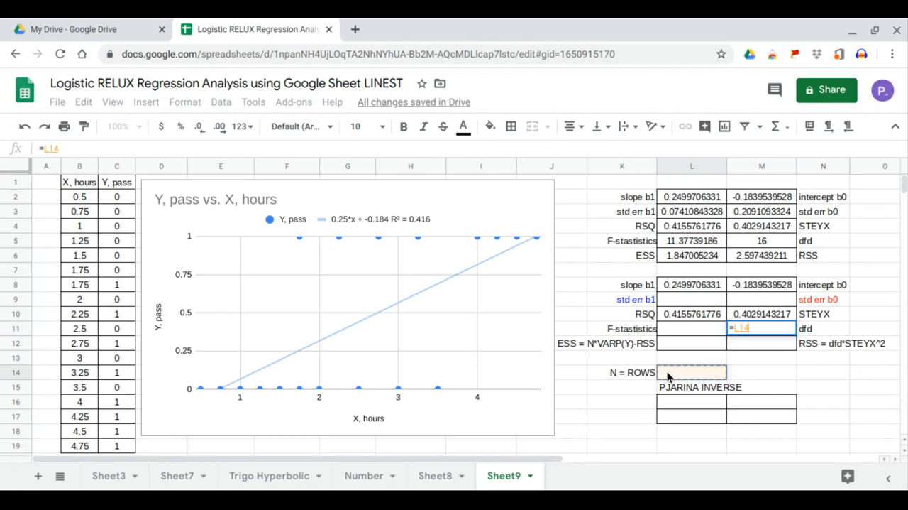
key(Escape)
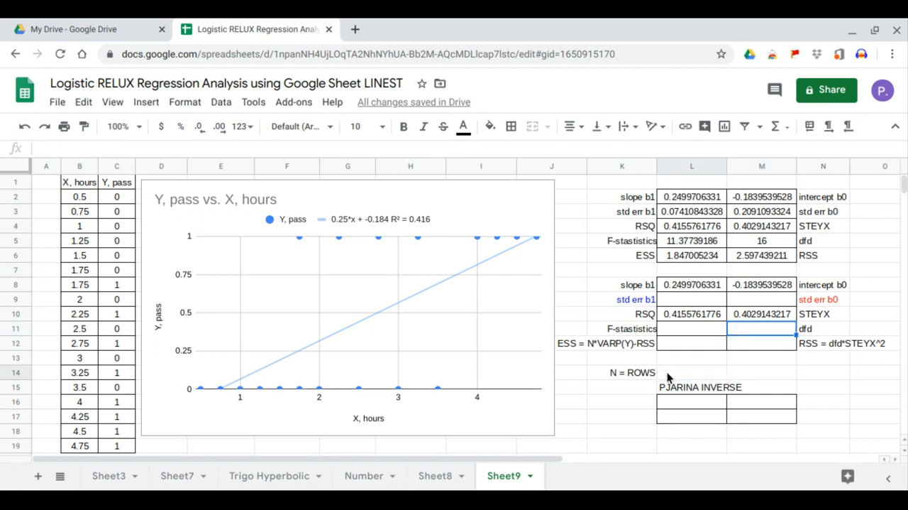
click(668, 372)
text(=r)
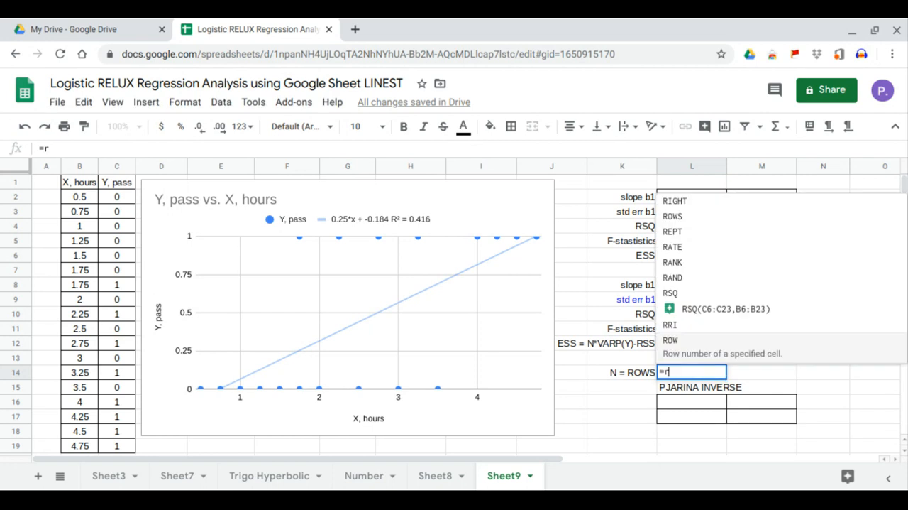
text(ows)
click(686, 348)
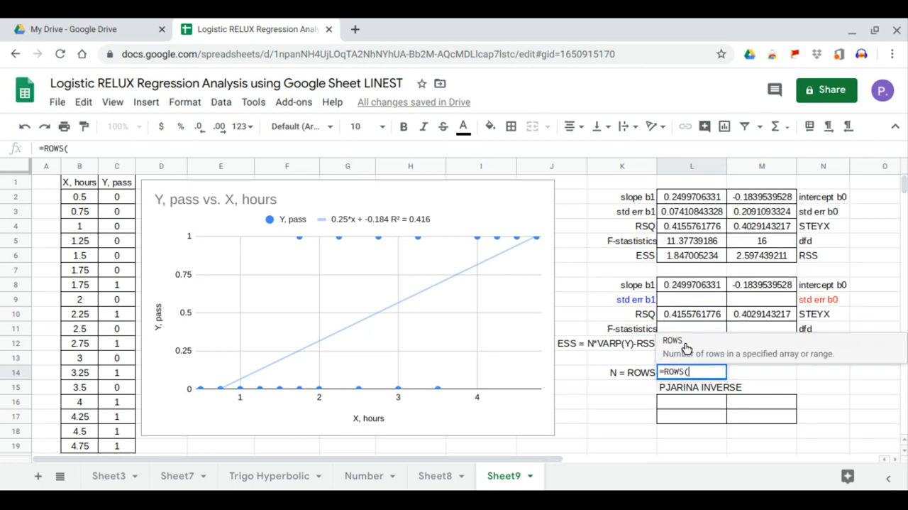
drag(83, 198, 110, 442)
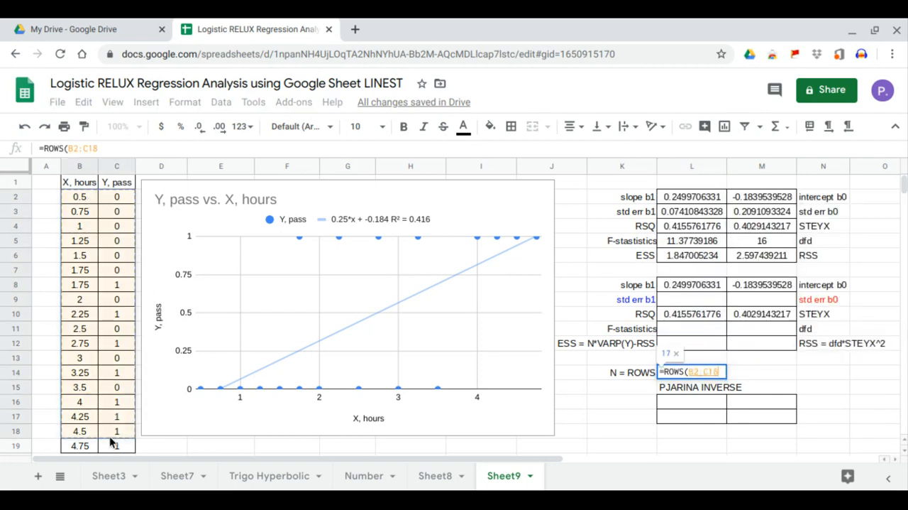
key(Return)
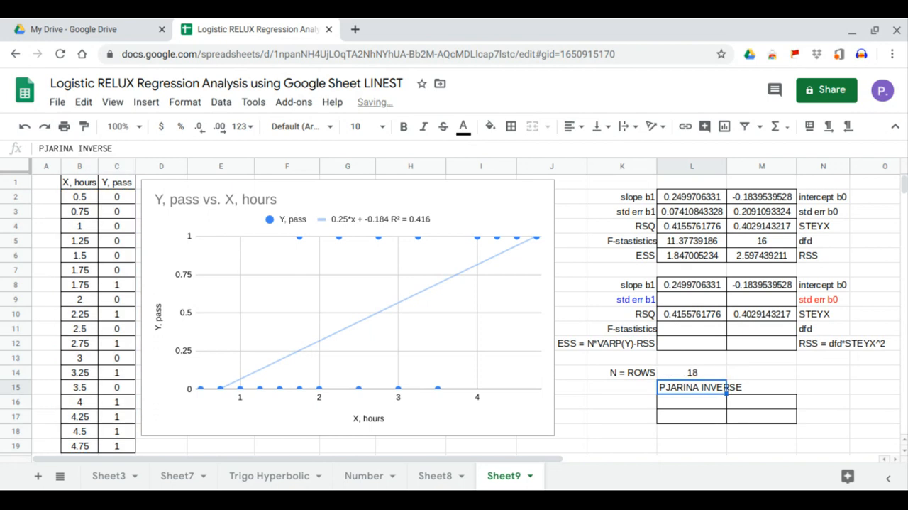
- Calculate dfd in M11 with =L14-COLUMNS(B2:C19), subtracting the number of data columns from N
click(769, 329)
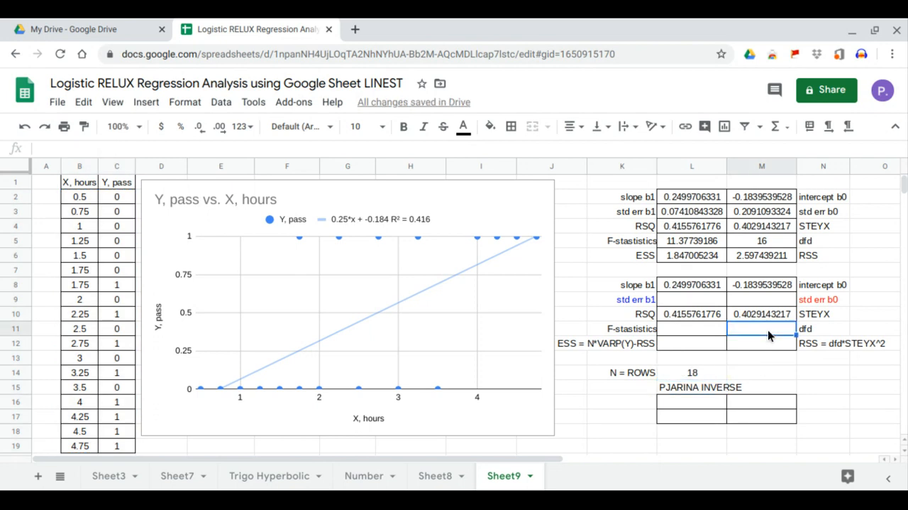
text(=)
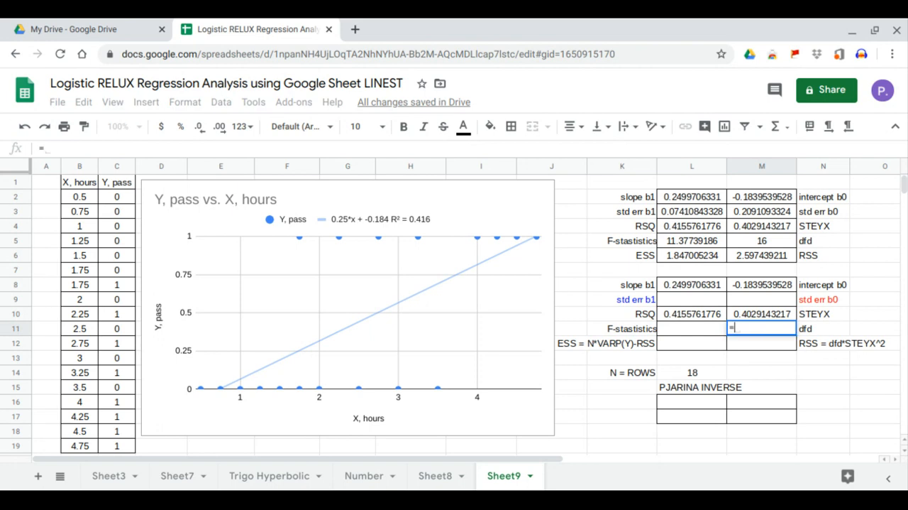
click(702, 369)
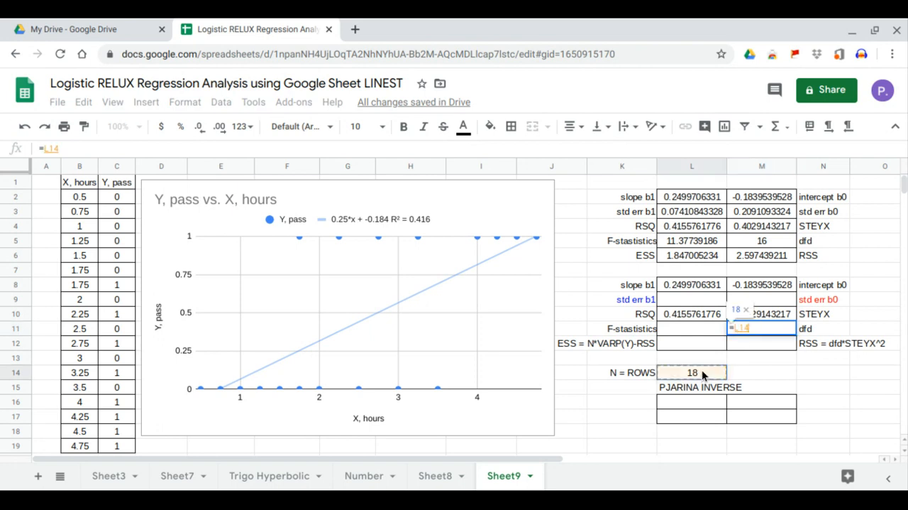
text(-colum)
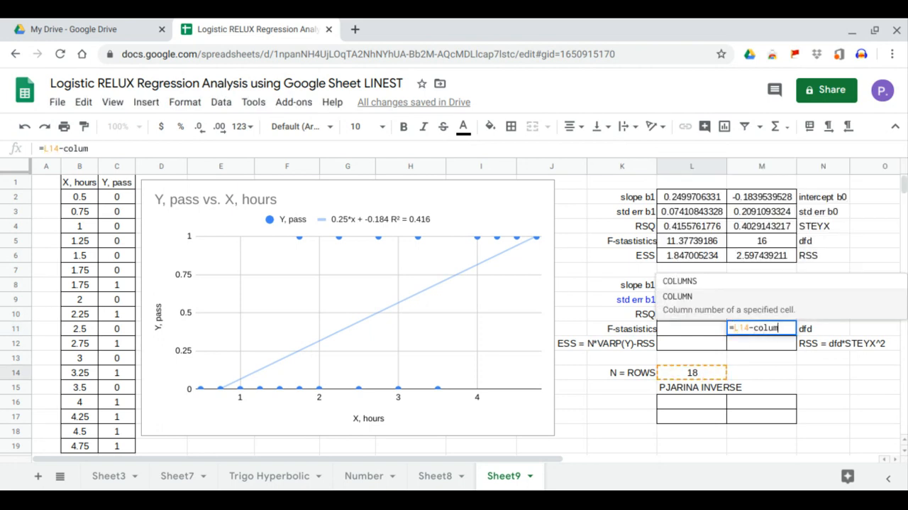
click(710, 281)
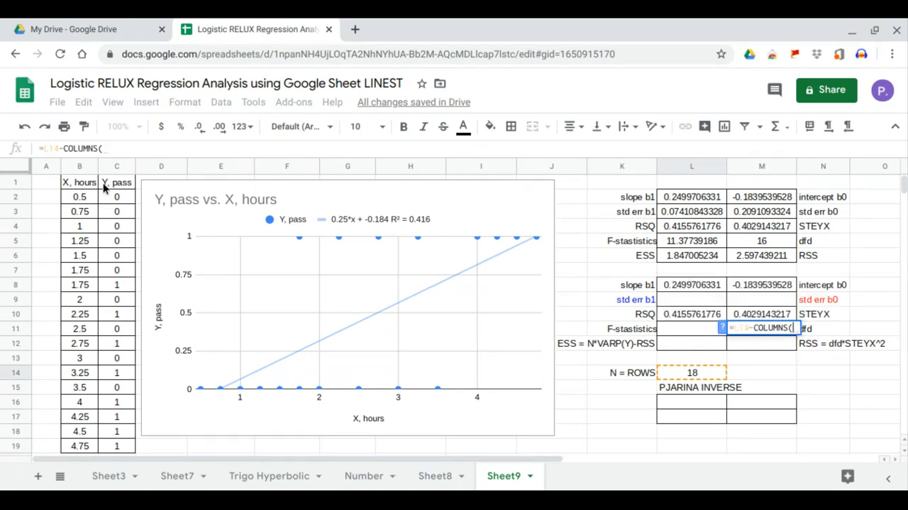
drag(74, 196, 108, 445)
key(Return)
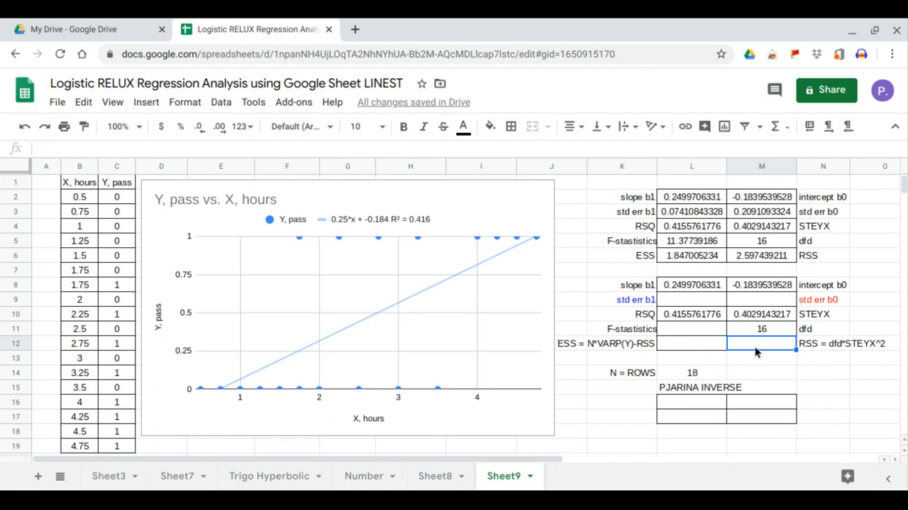
- Calculate RSS in M12 with =M11*M10^2 and compare it with the LINEST value in M6
text(=)
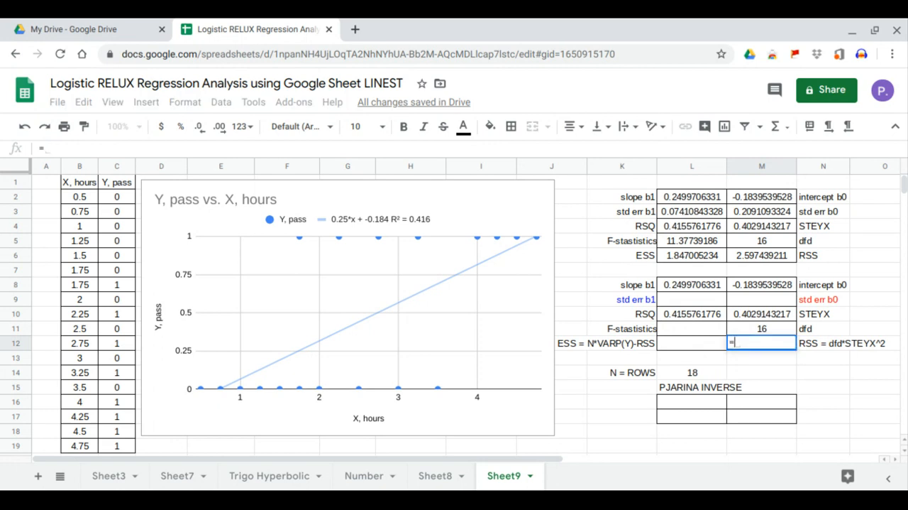
click(768, 326)
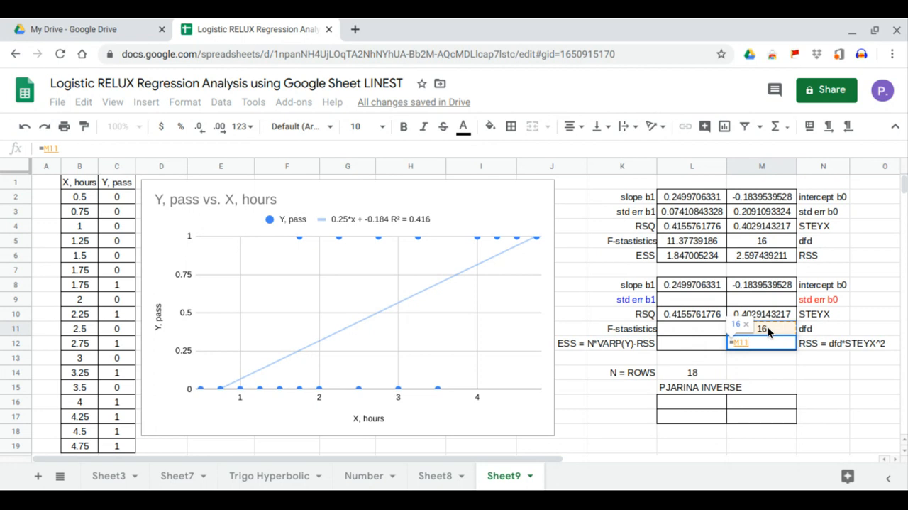
text(*)
click(778, 320)
text(^2)
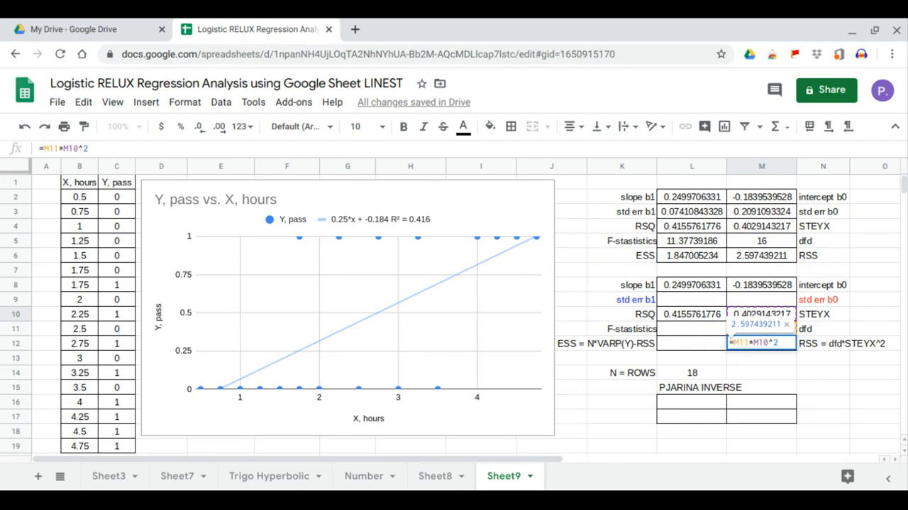
key(Return)
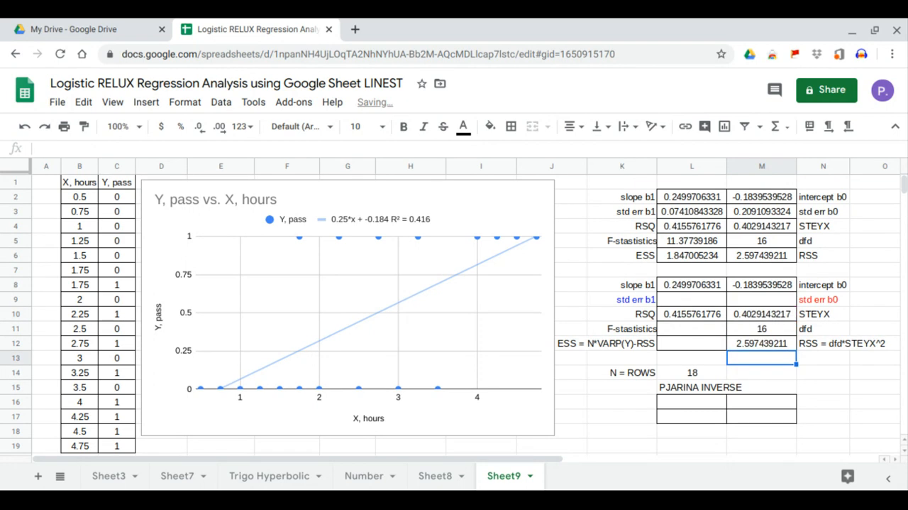
click(761, 343)
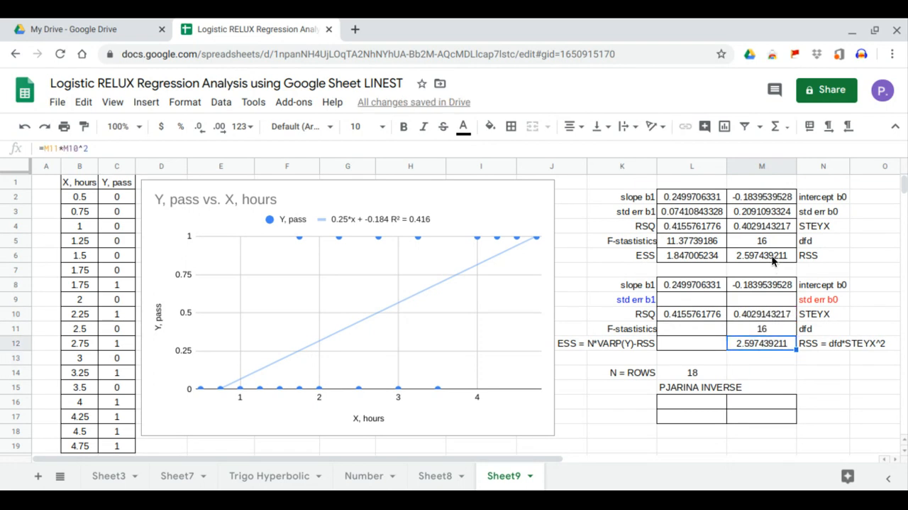
click(775, 261)
- Calculate ESS in L12 with =L14*VARP(C2:C19)-M12 and compare it with the LINEST value in L6
click(698, 342)
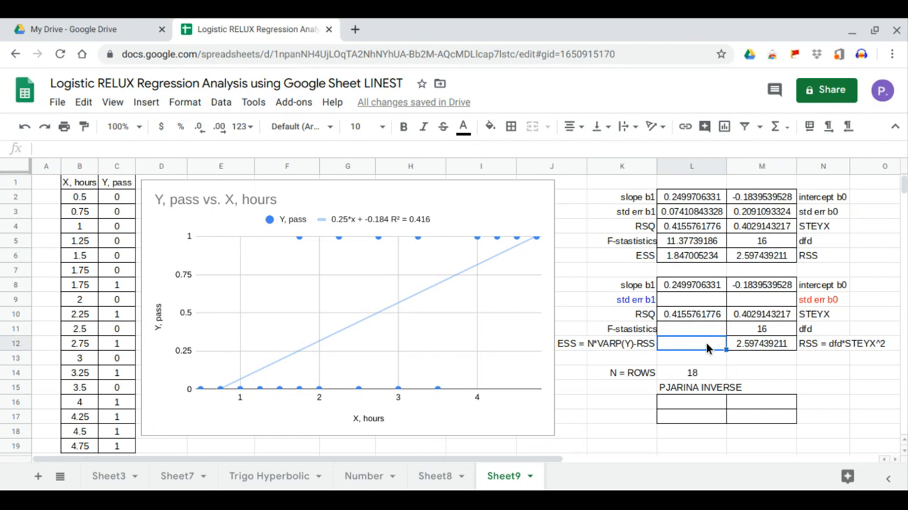
text(=)
click(690, 372)
text(*)
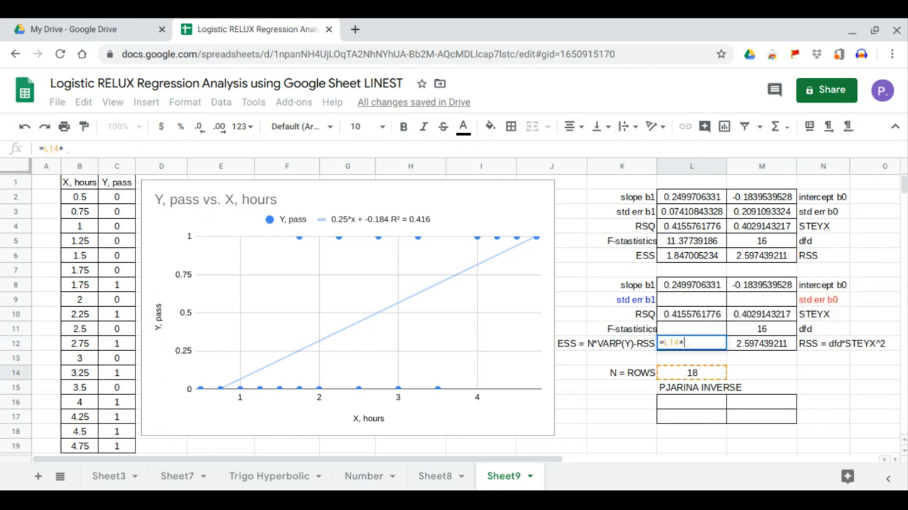
text(varp)
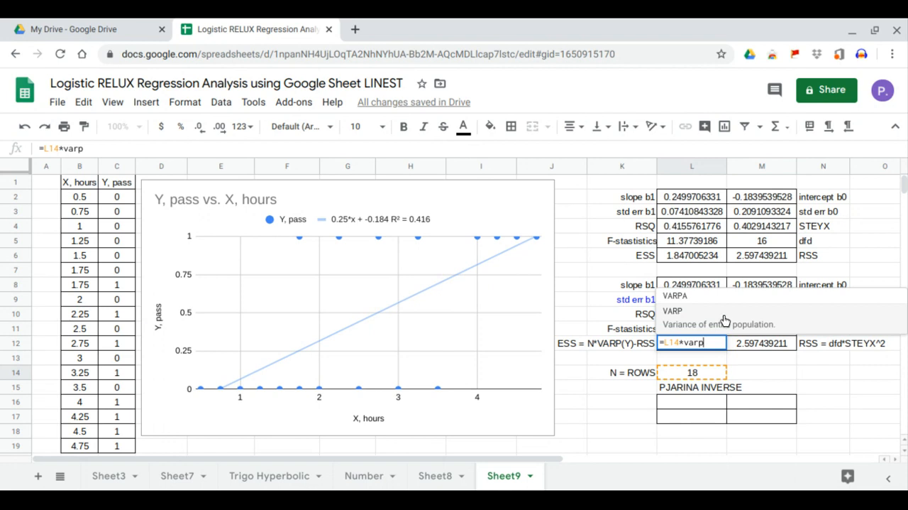
click(724, 320)
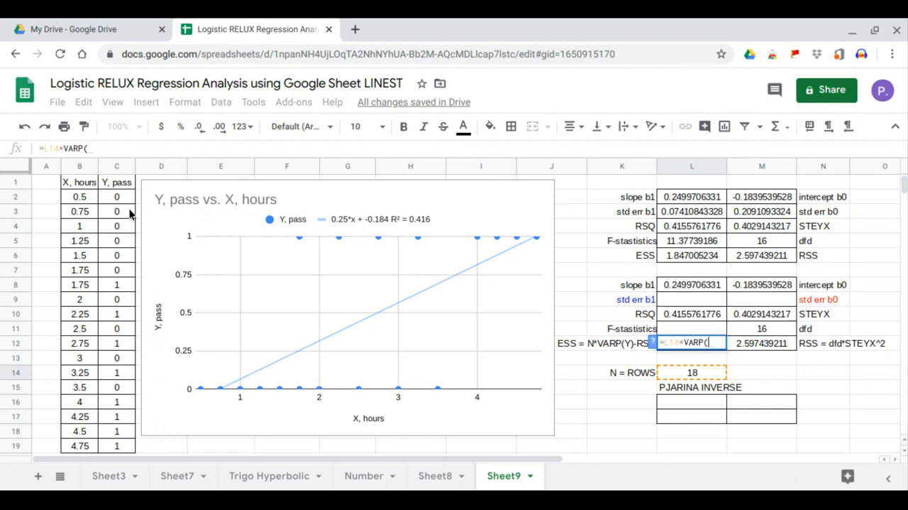
drag(125, 197, 121, 445)
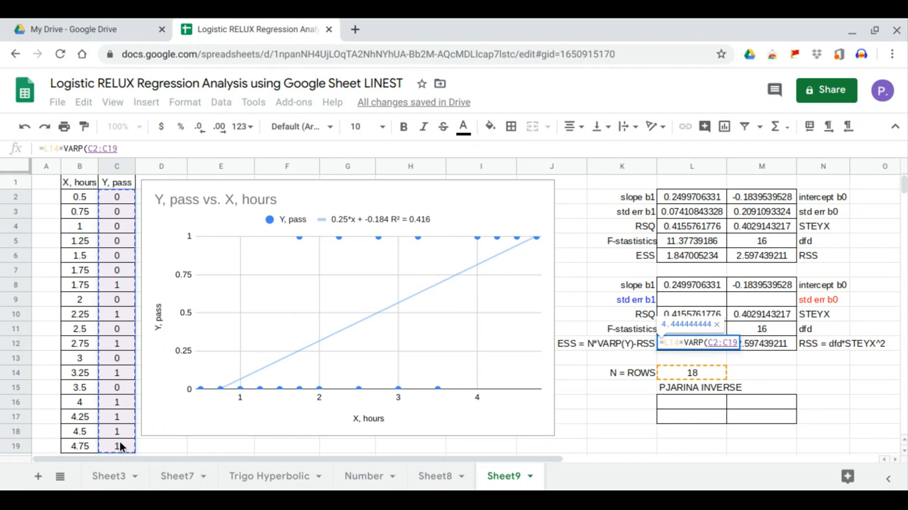
text()-)
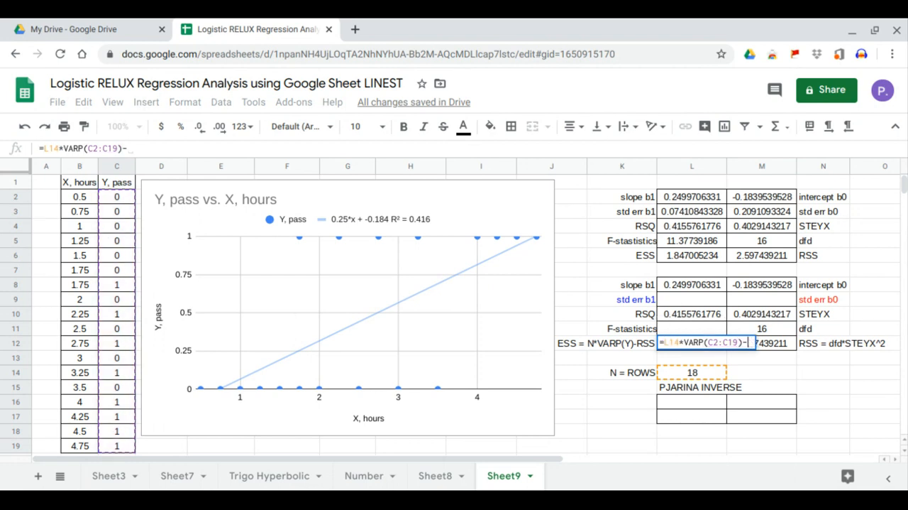
click(780, 343)
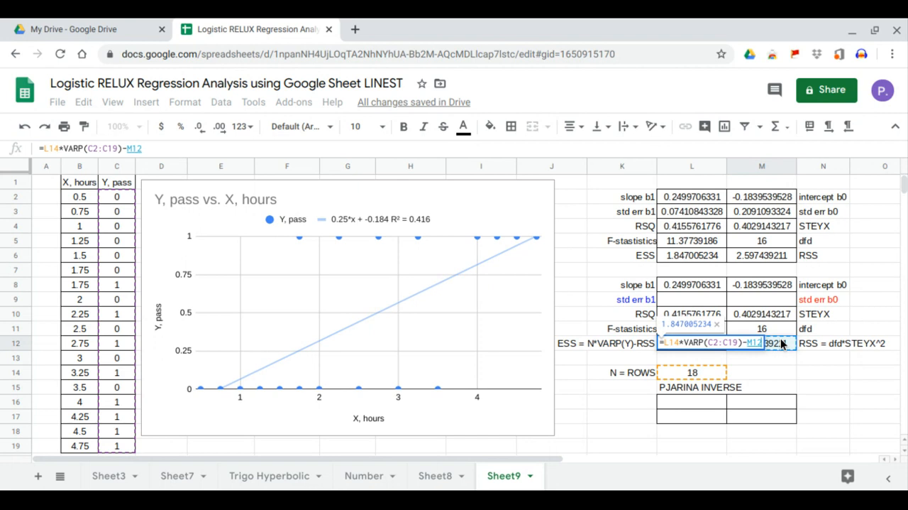
key(Return)
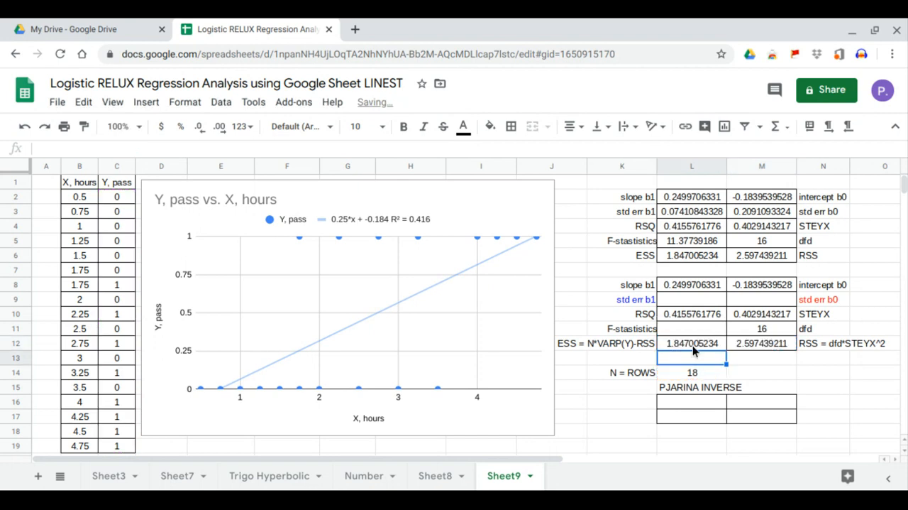
click(693, 345)
click(699, 258)
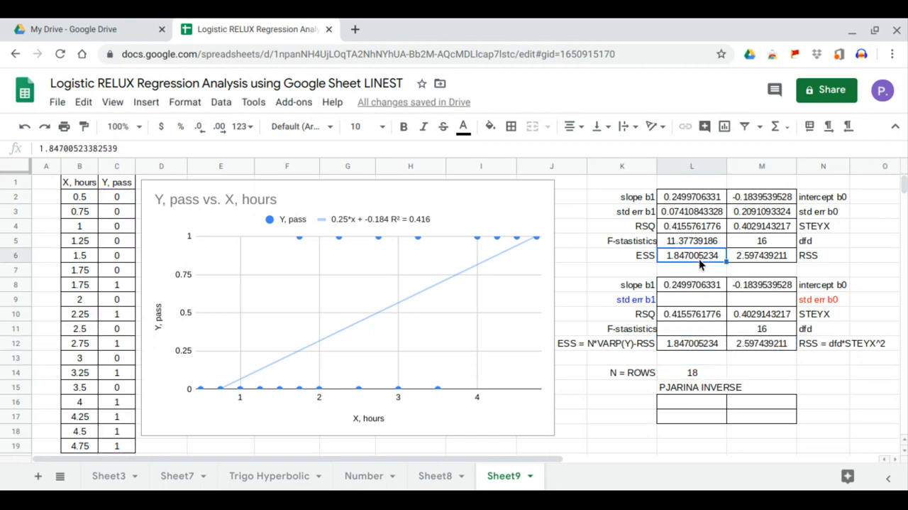
- Calculate the F-statistic in L11 with =(L12/1)/(M12/M11) and compare it with the LINEST value in L5
click(696, 330)
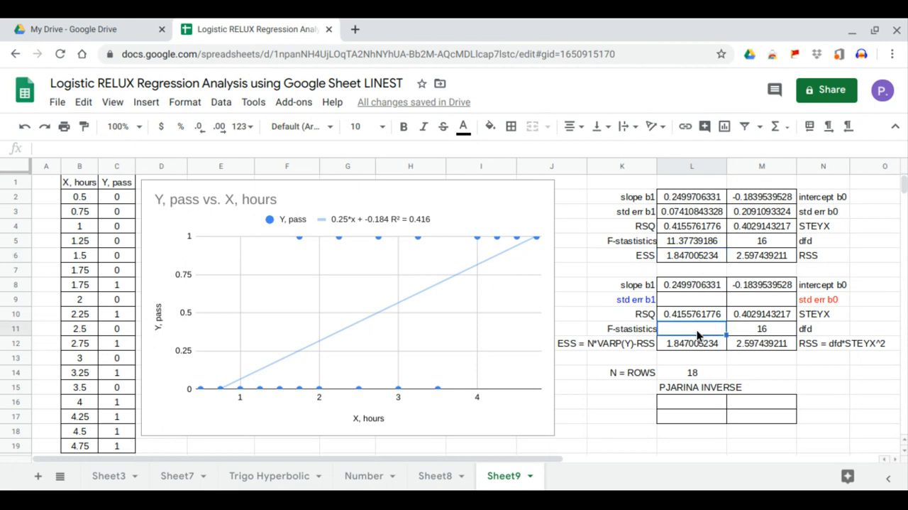
text(=()
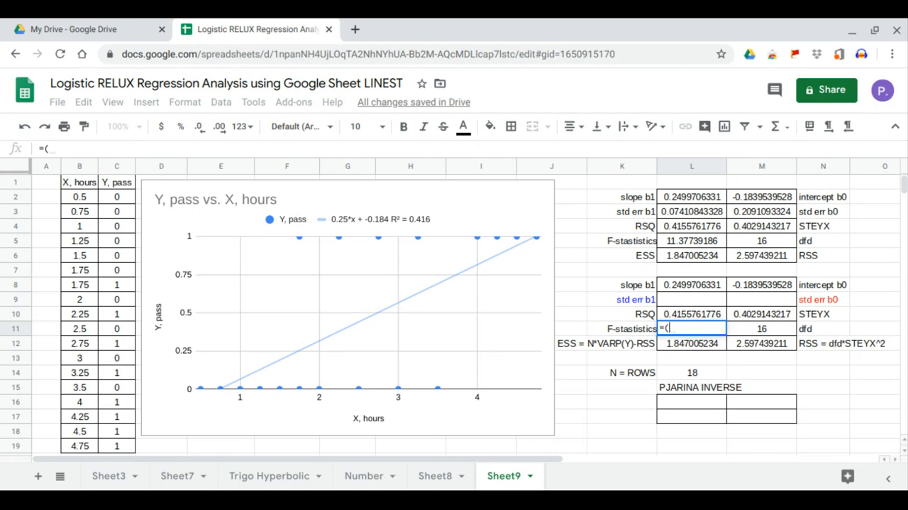
text()/())
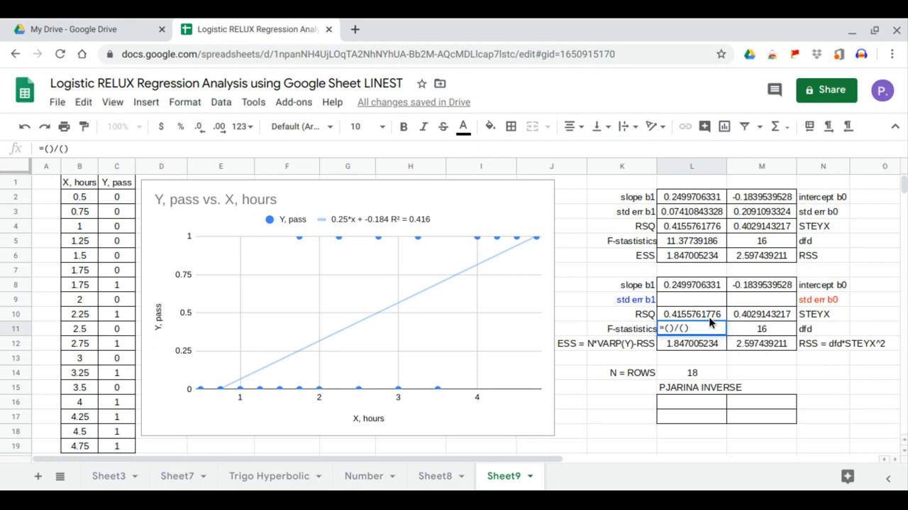
click(668, 329)
click(702, 346)
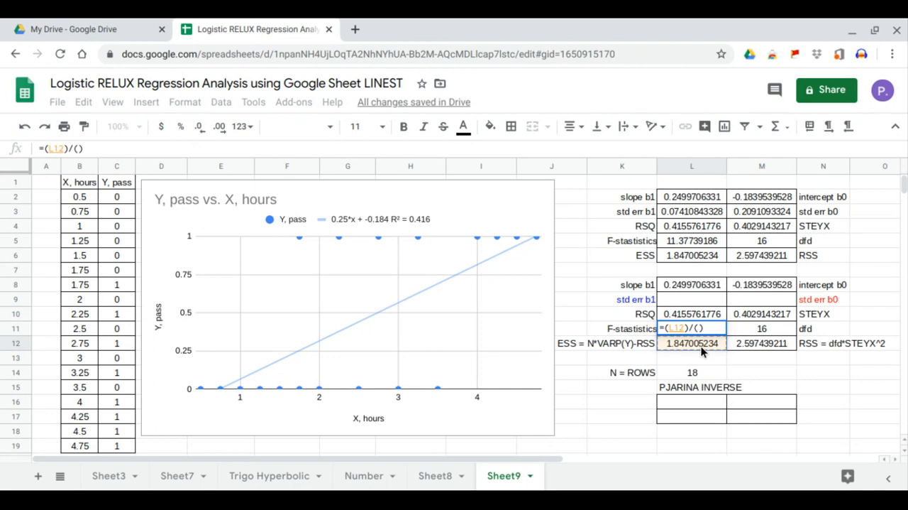
text(/1)
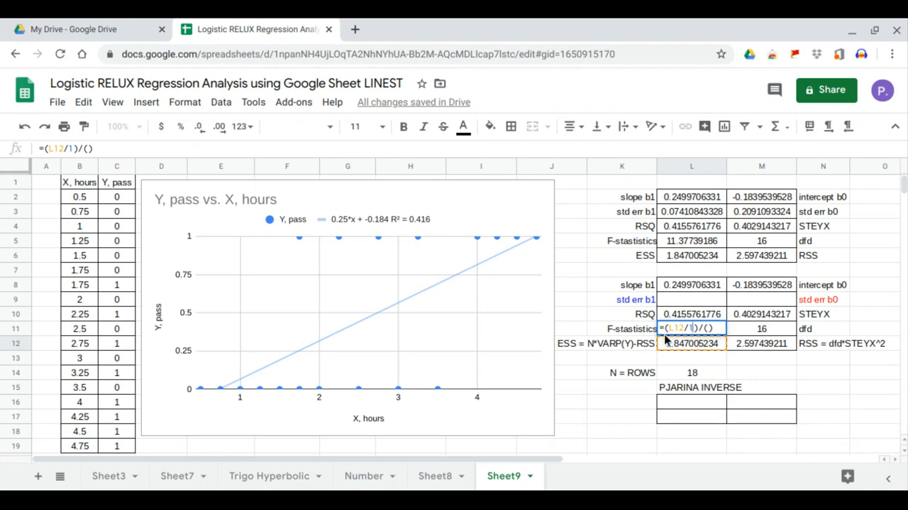
click(740, 342)
text(/)
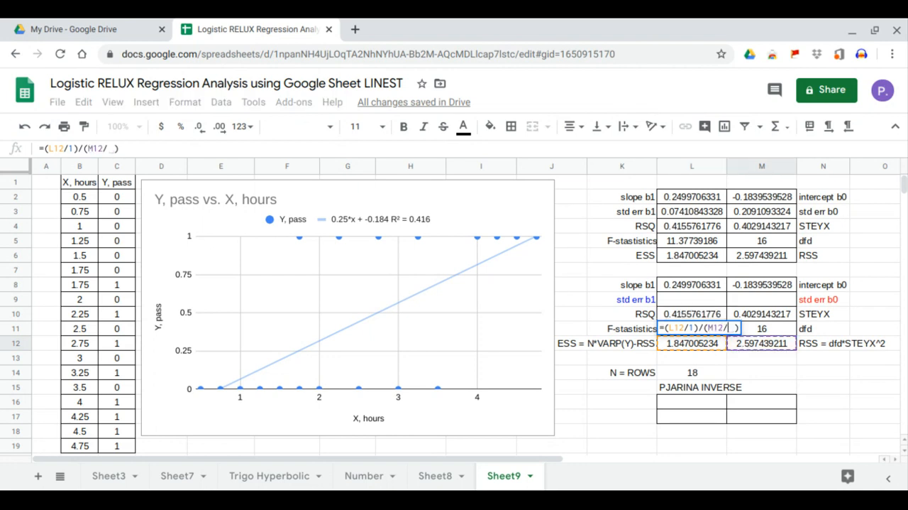
click(768, 329)
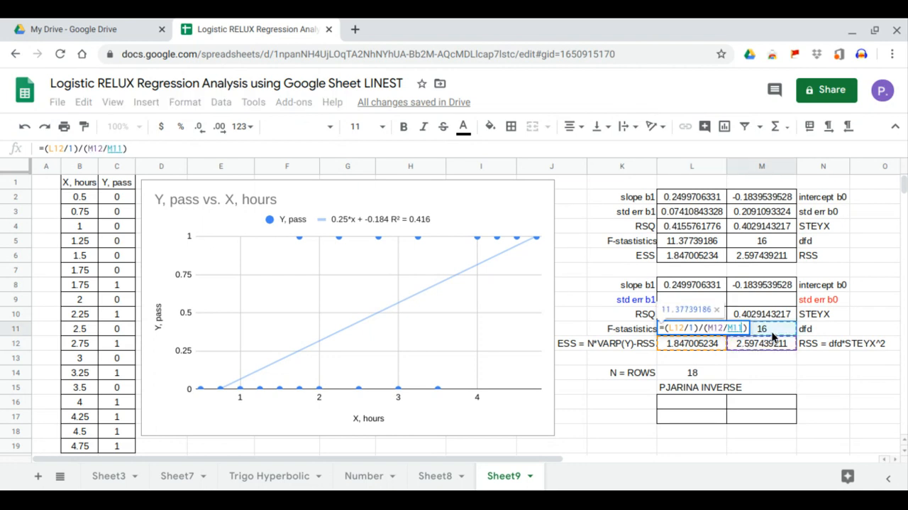
key(Return)
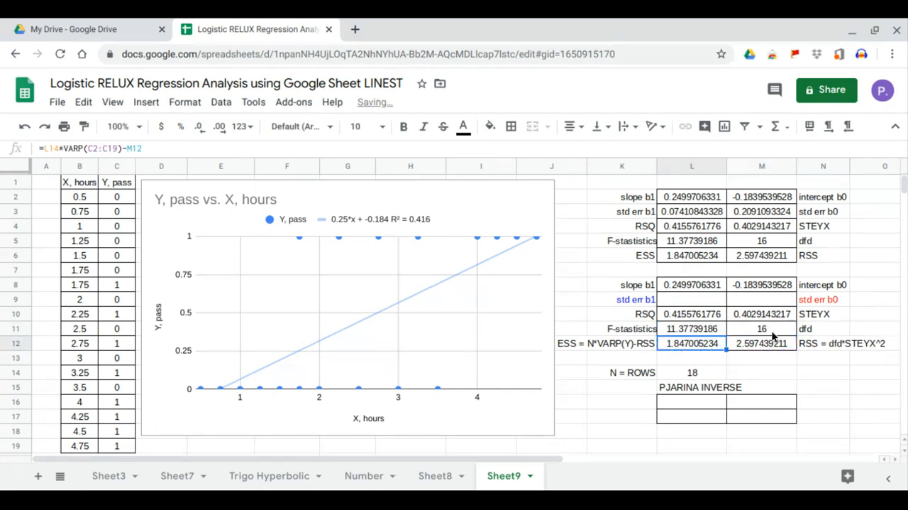
click(717, 330)
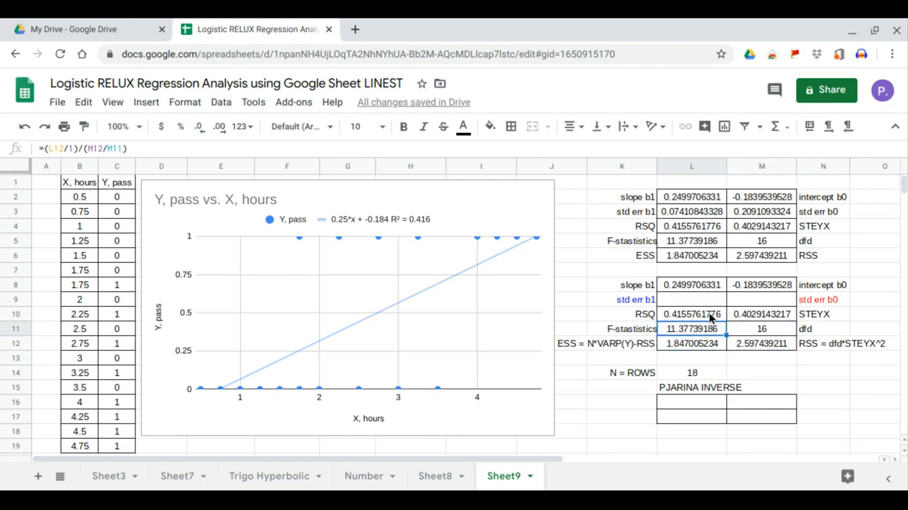
click(699, 246)
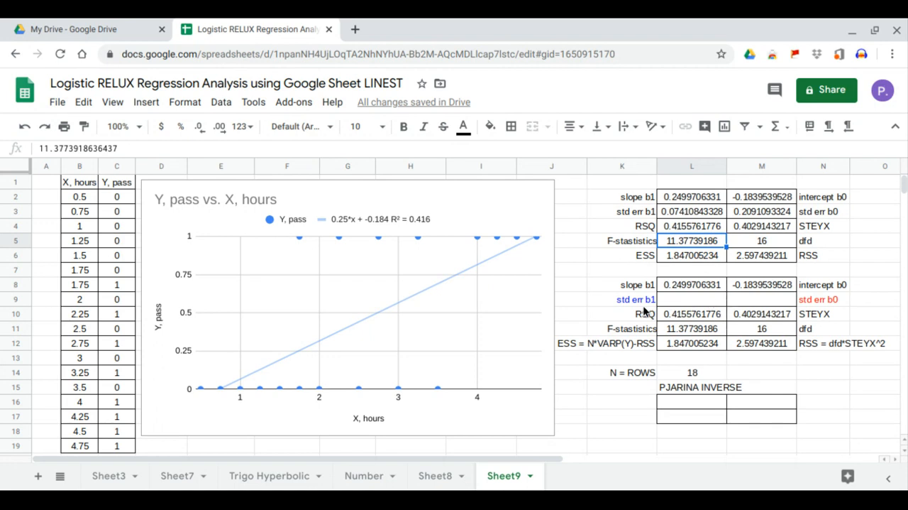
- Fill A2:A19 beside the hours data with ones, entering 1 in A2 and carrying it down from =A2 in A3
click(786, 304)
click(695, 305)
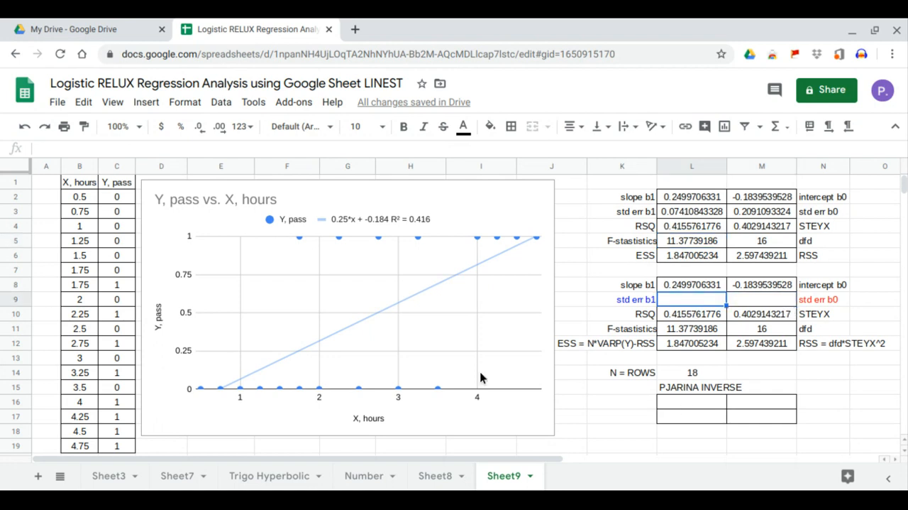
click(50, 201)
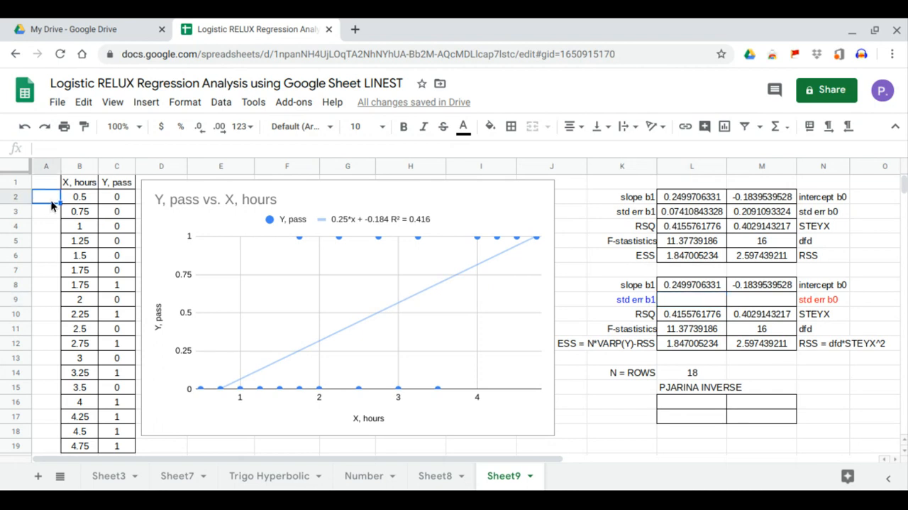
text(1)
key(Return)
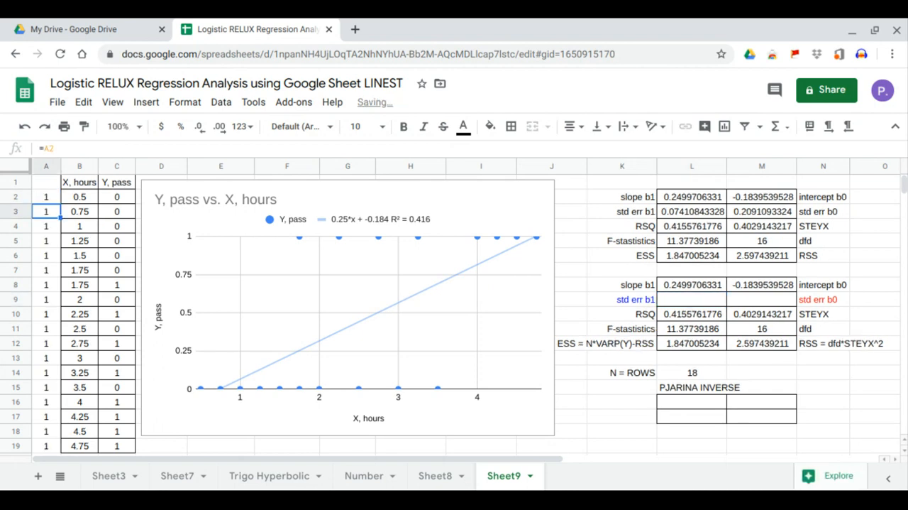
- Calculate the 2×2 inverse matrix from L16 with =MINVERSE(MMULT(TRANSPOSE(A2:B19),A2:B19))
click(700, 399)
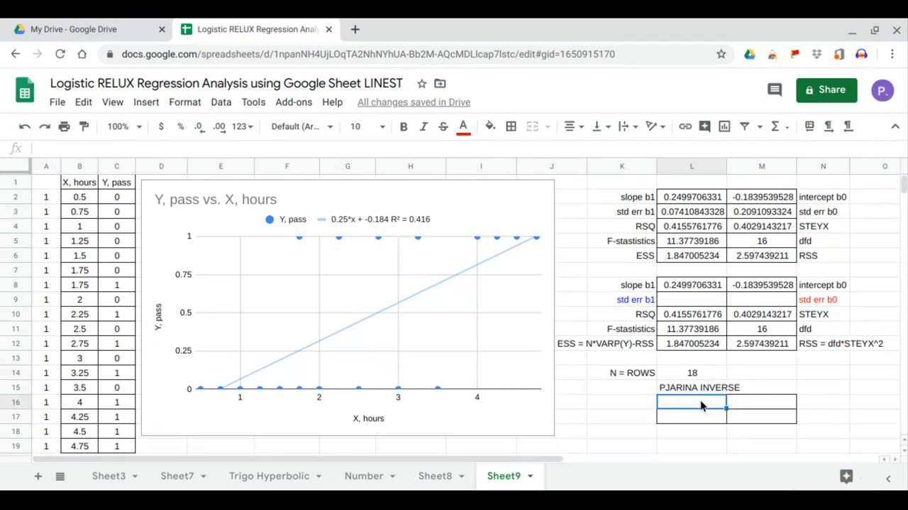
text(=minve)
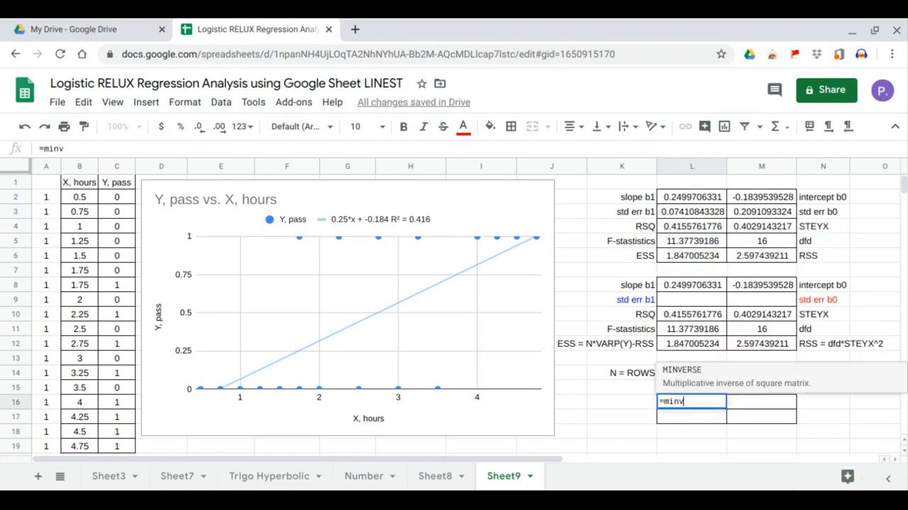
click(719, 378)
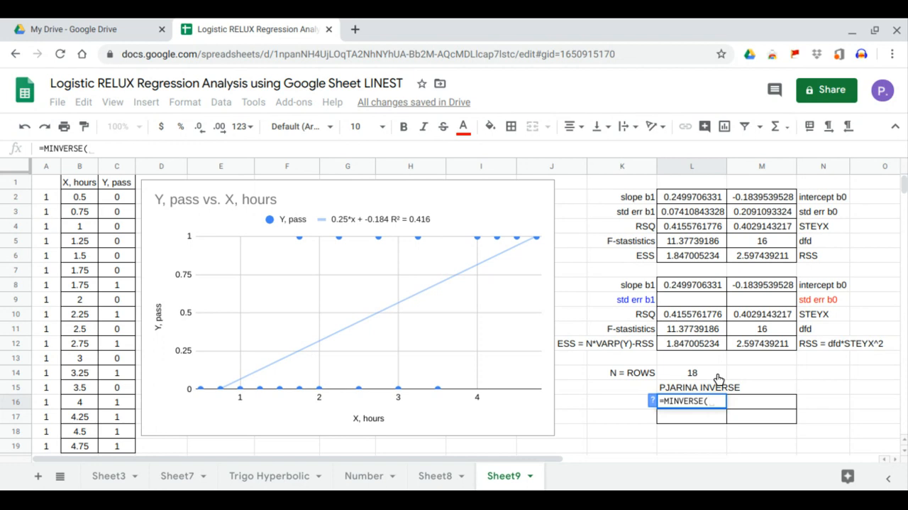
text(mm)
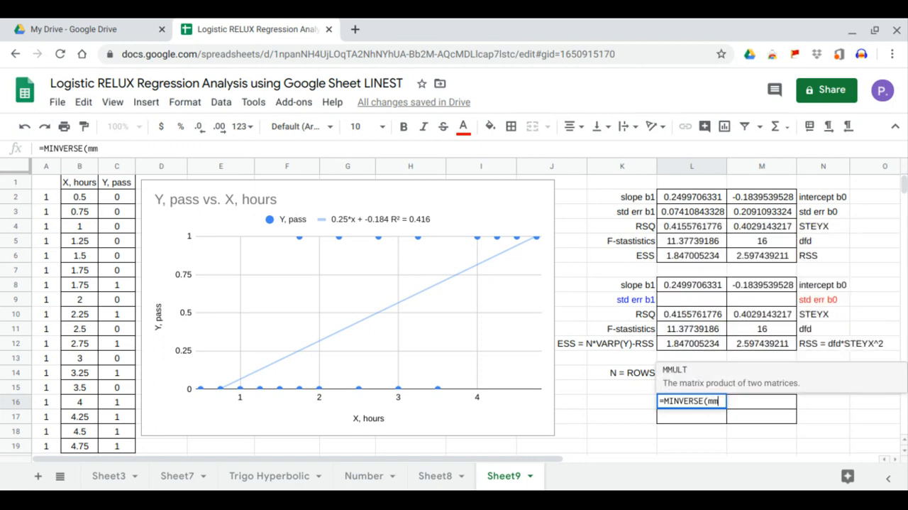
click(743, 380)
text(tra)
click(738, 380)
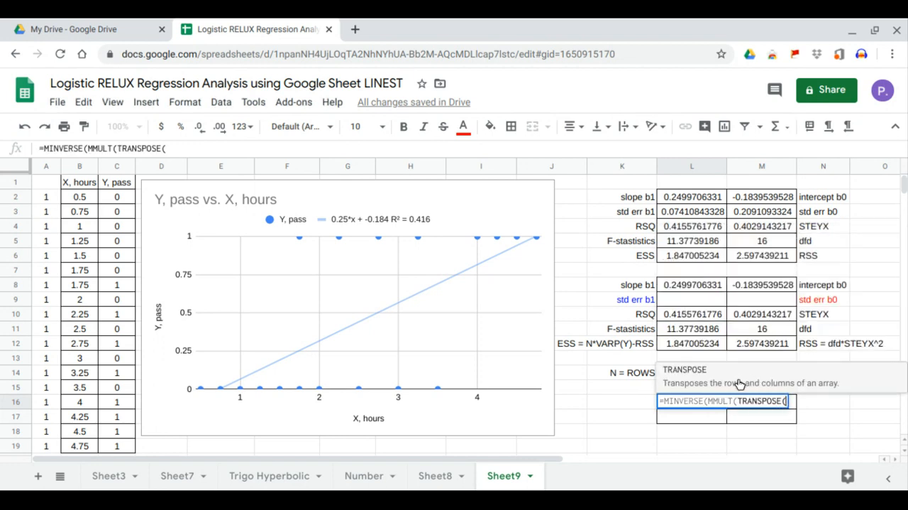
drag(46, 205, 83, 447)
text(),)
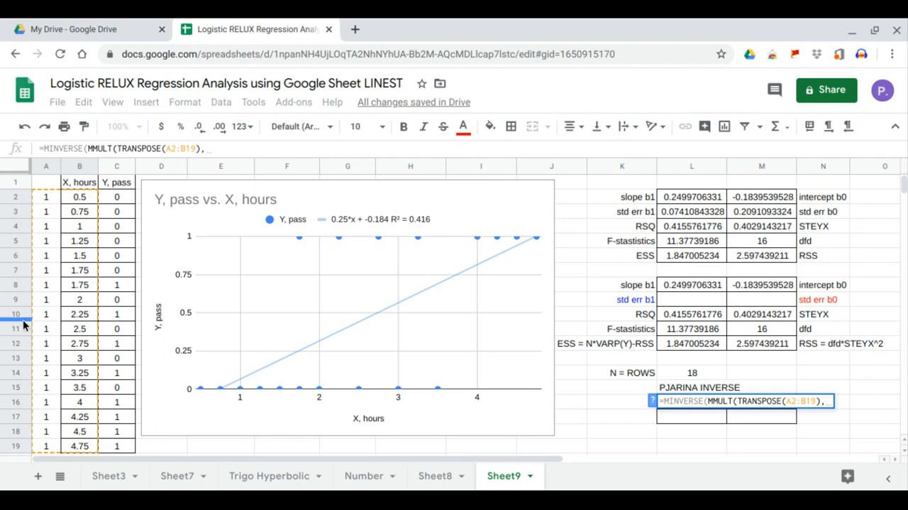
drag(48, 198, 90, 446)
key(Return)
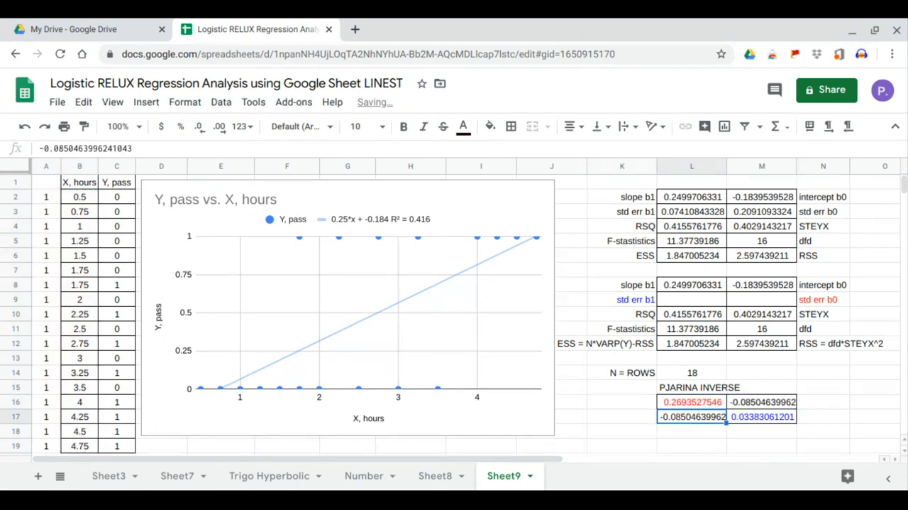
- Calculate the standard error of b0 in M9 with =M10*SQRT(L16) and compare it with the LINEST value in M3
click(771, 304)
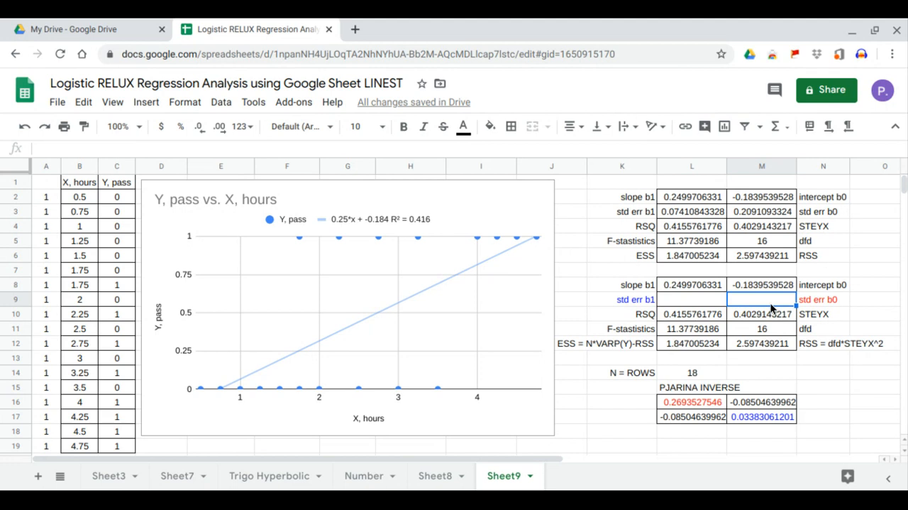
text(=)
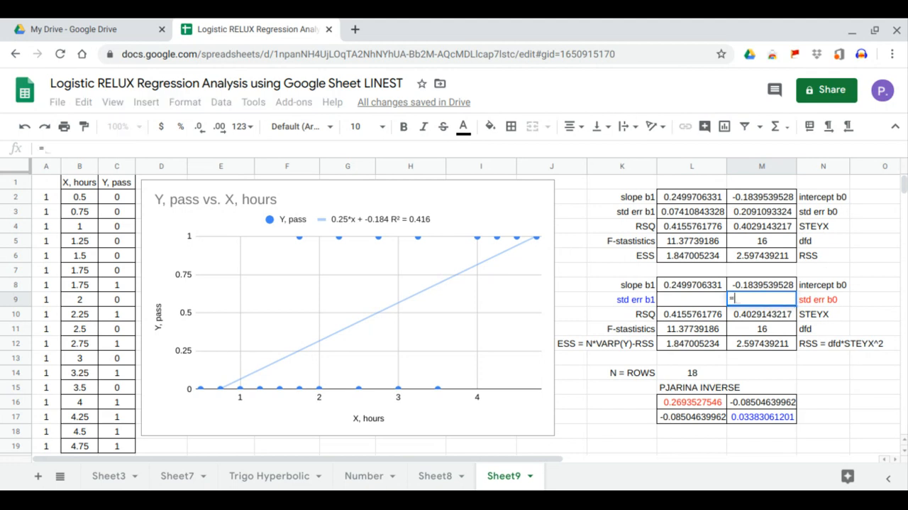
click(774, 320)
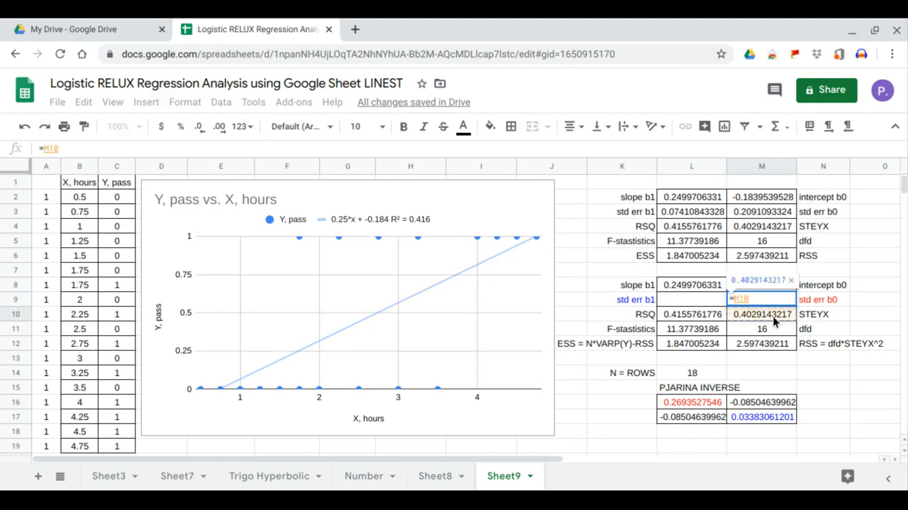
text(*sqr)
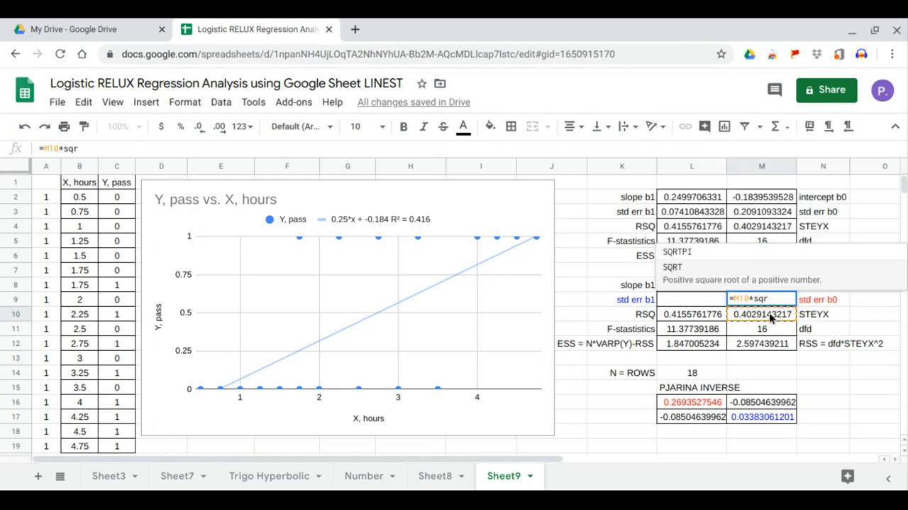
key(Tab)
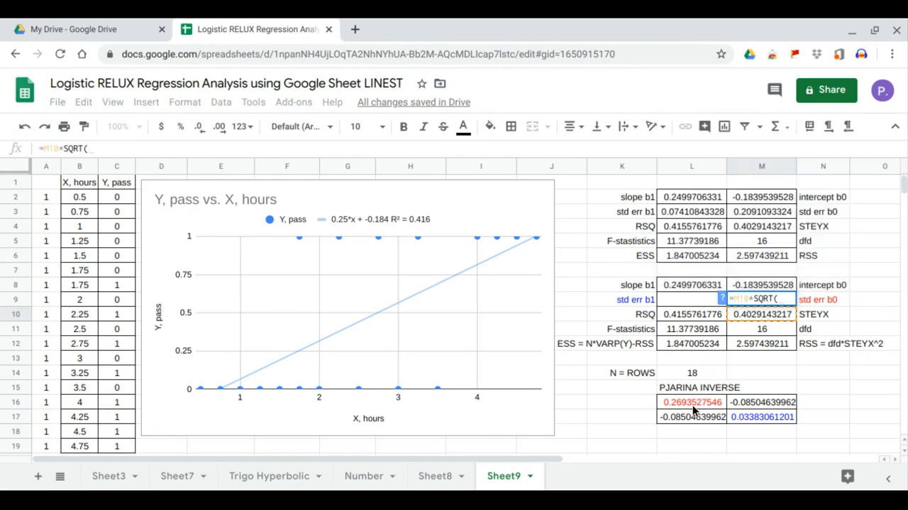
click(692, 405)
key(Return)
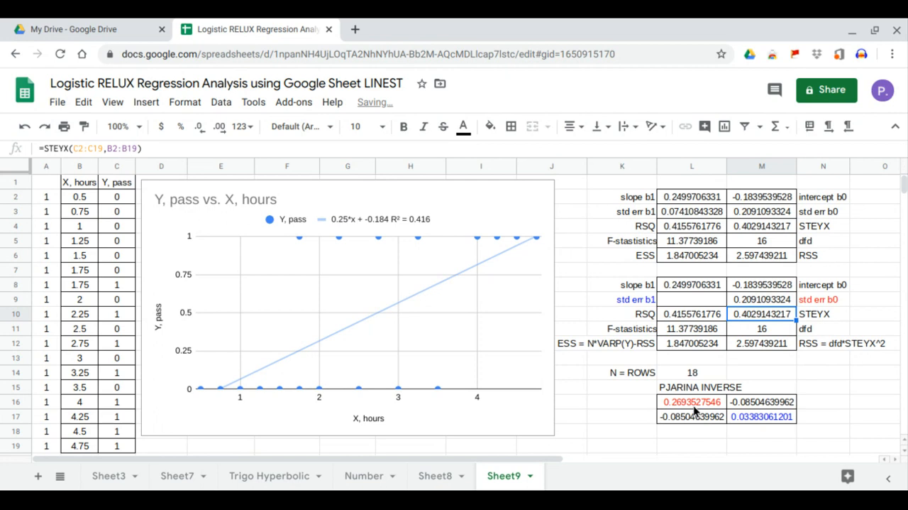
click(779, 300)
click(780, 215)
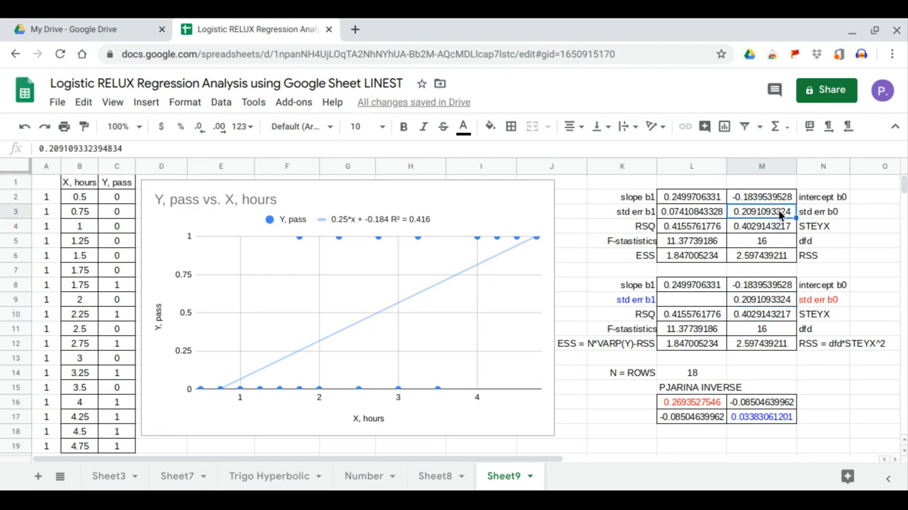
- Calculate the standard error of b1 in L9 with =M10*SQRT(M17) and compare it with the LINEST value in L3
click(711, 303)
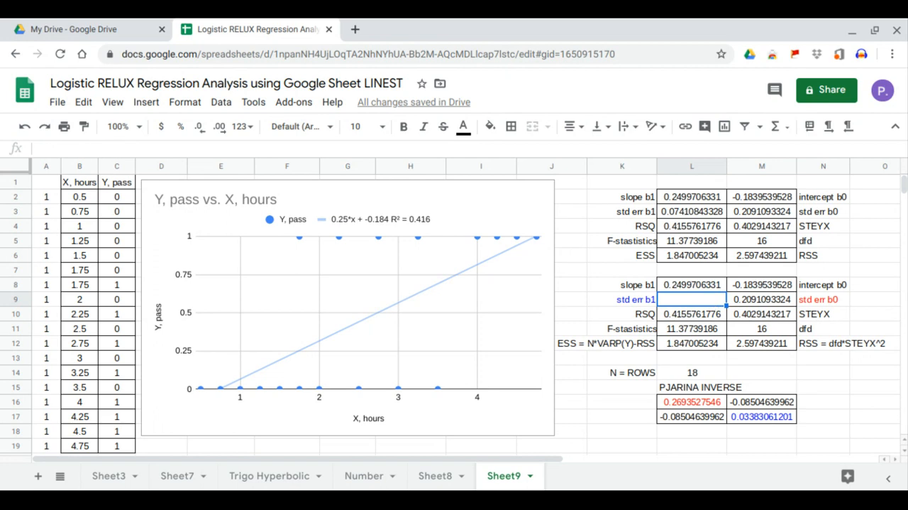
text(=)
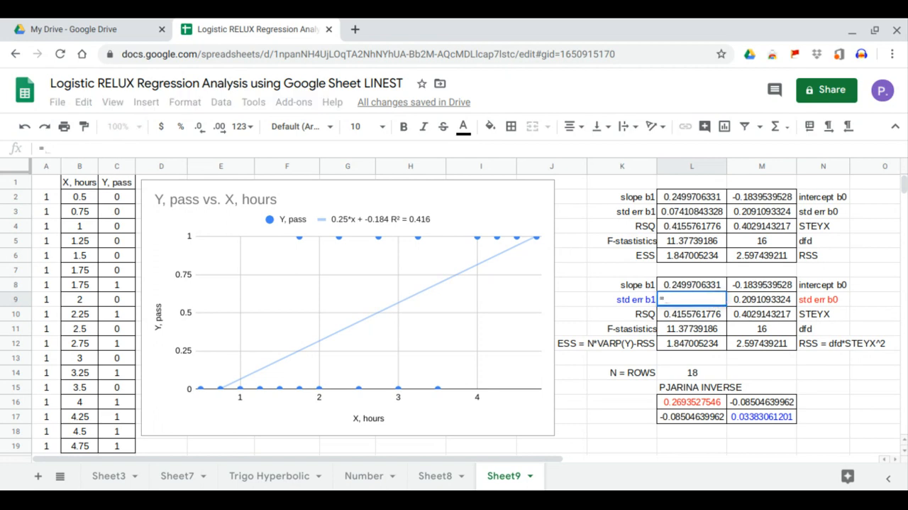
click(780, 312)
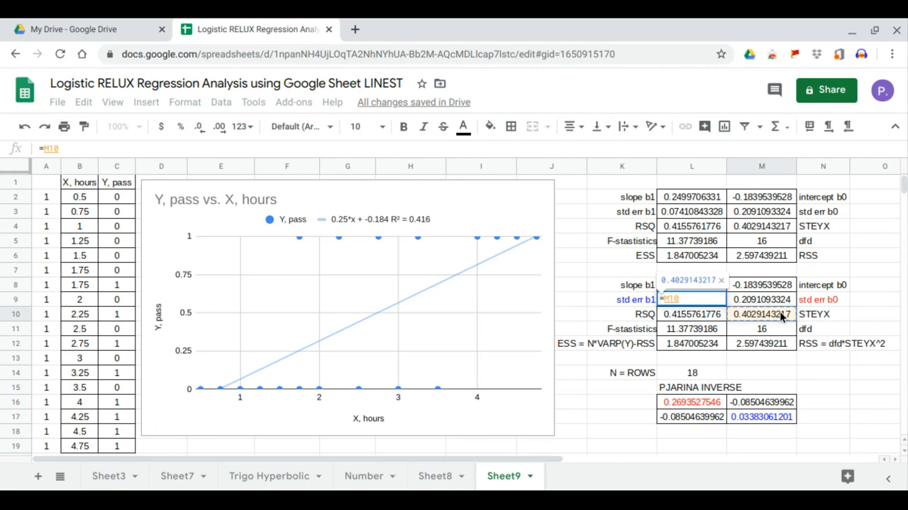
text(*sqr)
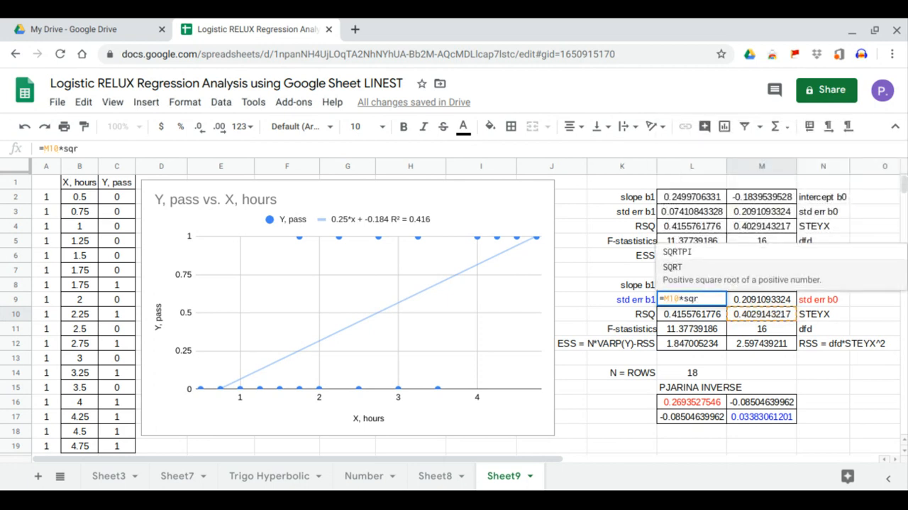
click(758, 284)
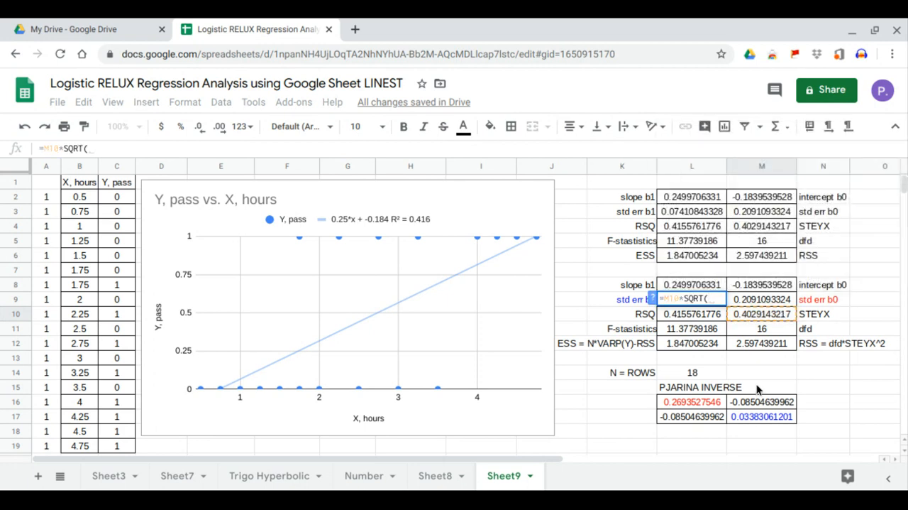
click(757, 418)
key(Return)
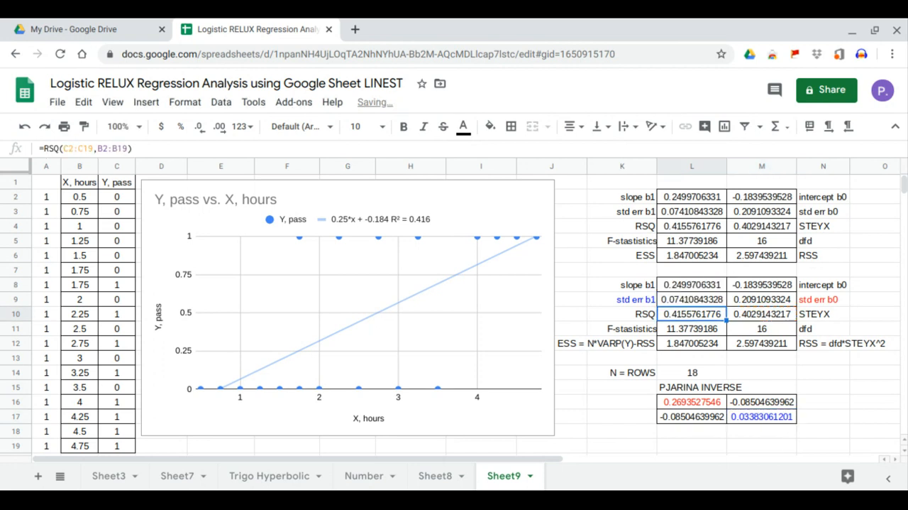
click(715, 304)
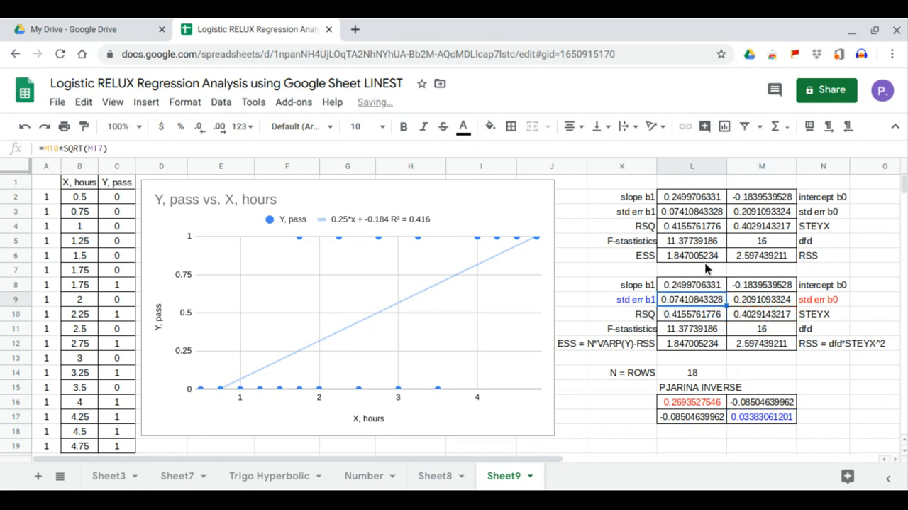
click(709, 212)
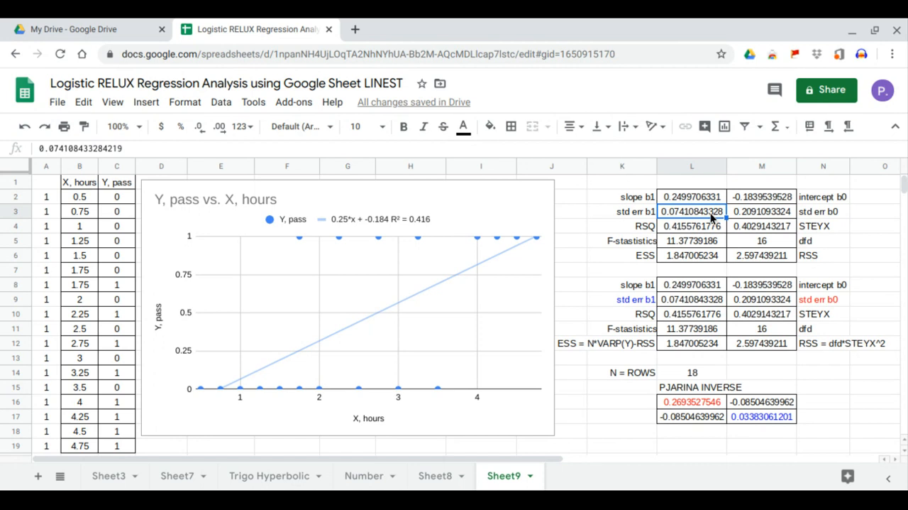